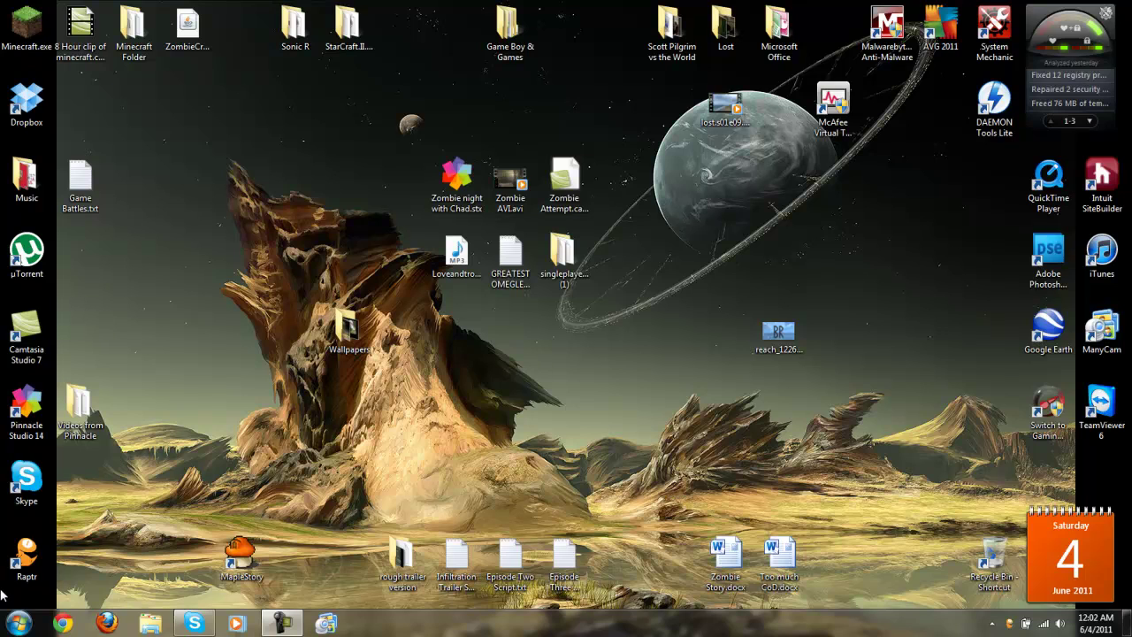
View this computer's basic system information, then close that window.
{"action": "left_click", "coordinate": [19, 622]}
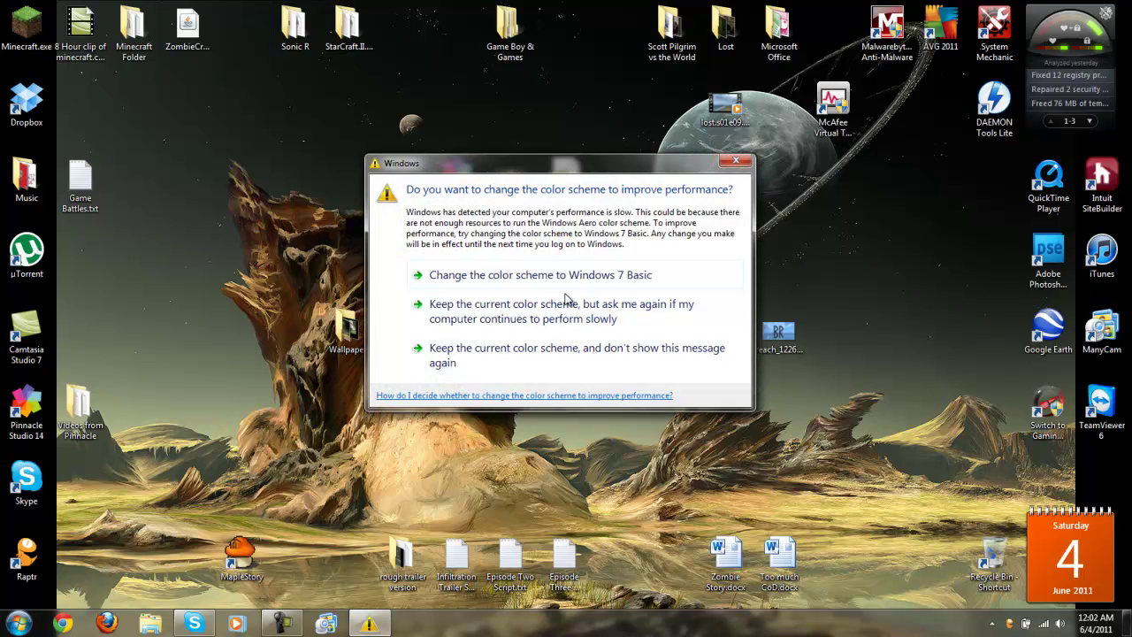
{"action": "left_click", "coordinate": [735, 161]}
{"action": "left_click", "coordinate": [18, 623]}
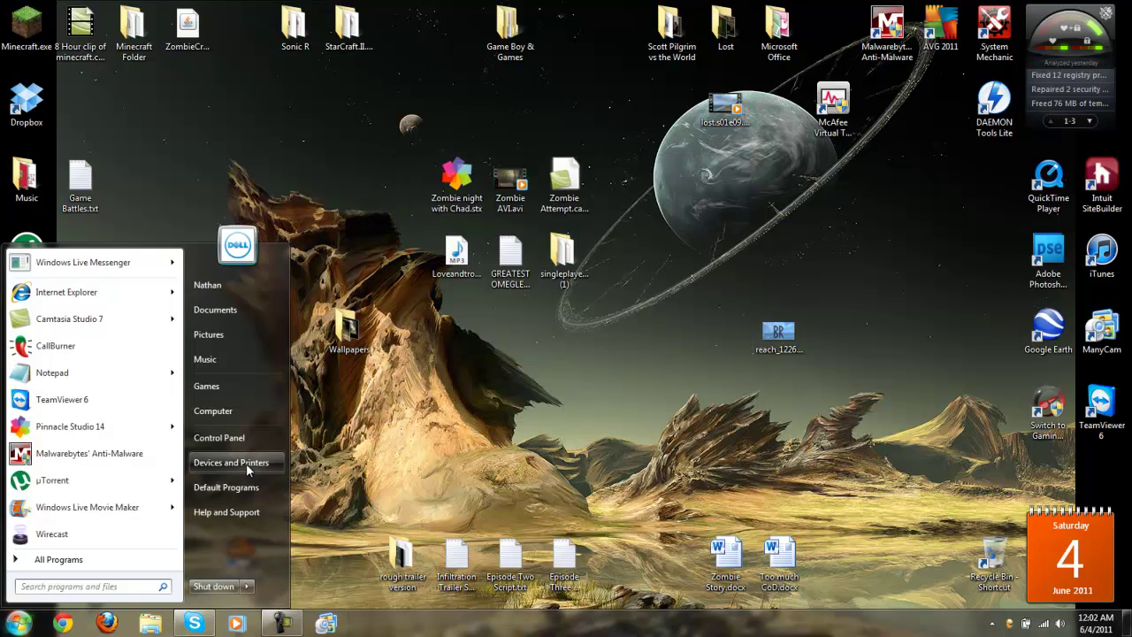
{"action": "right_click", "coordinate": [233, 416]}
{"action": "left_click", "coordinate": [265, 549]}
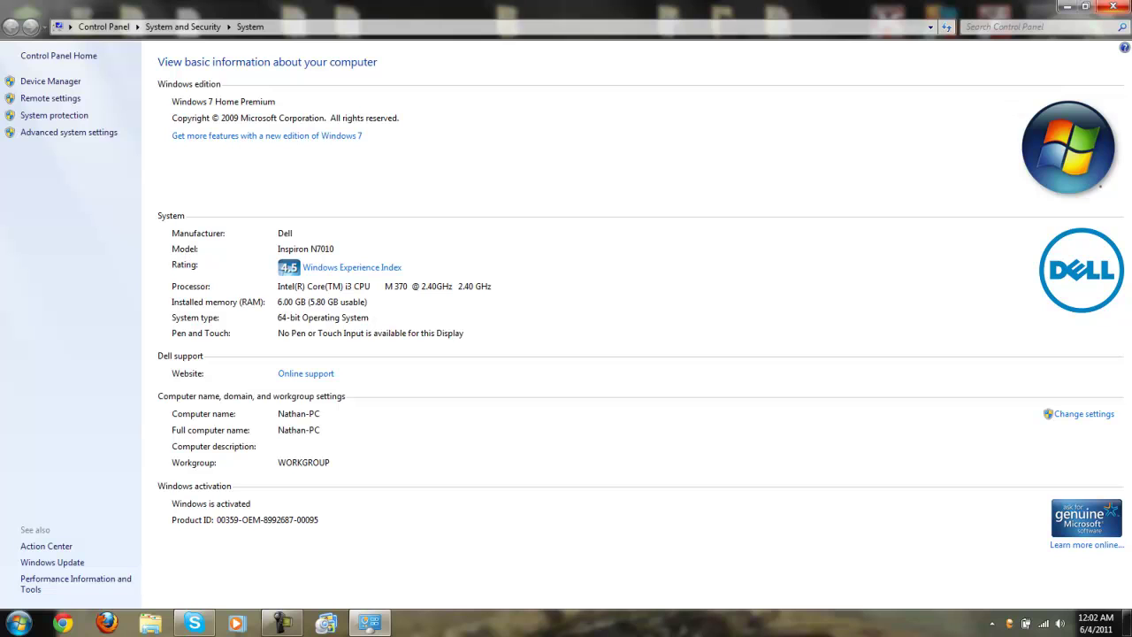
{"action": "left_click", "coordinate": [1116, 7]}
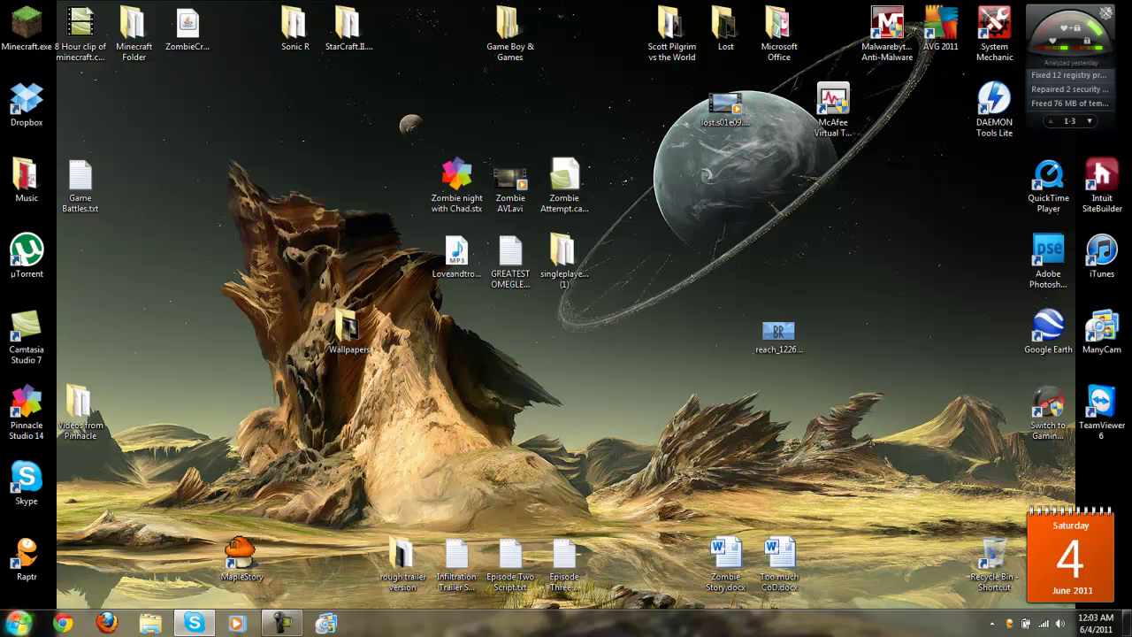
Search '%appdata%' from the Start menu and open the Roaming folder.
{"action": "left_click", "coordinate": [18, 623]}
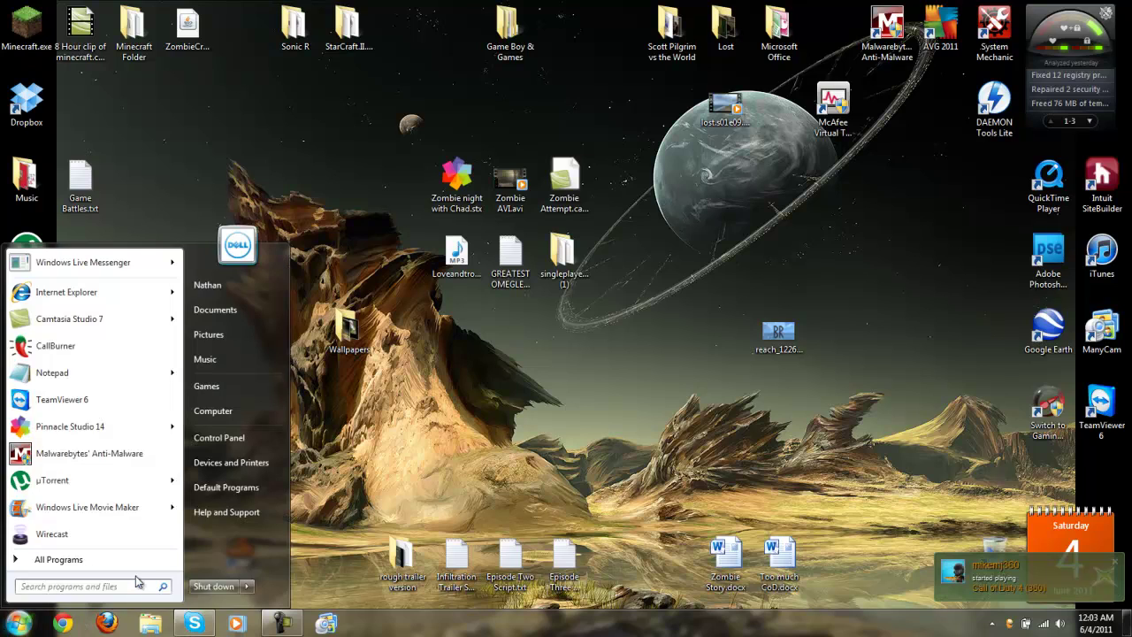
{"action": "left_click", "coordinate": [580, 254]}
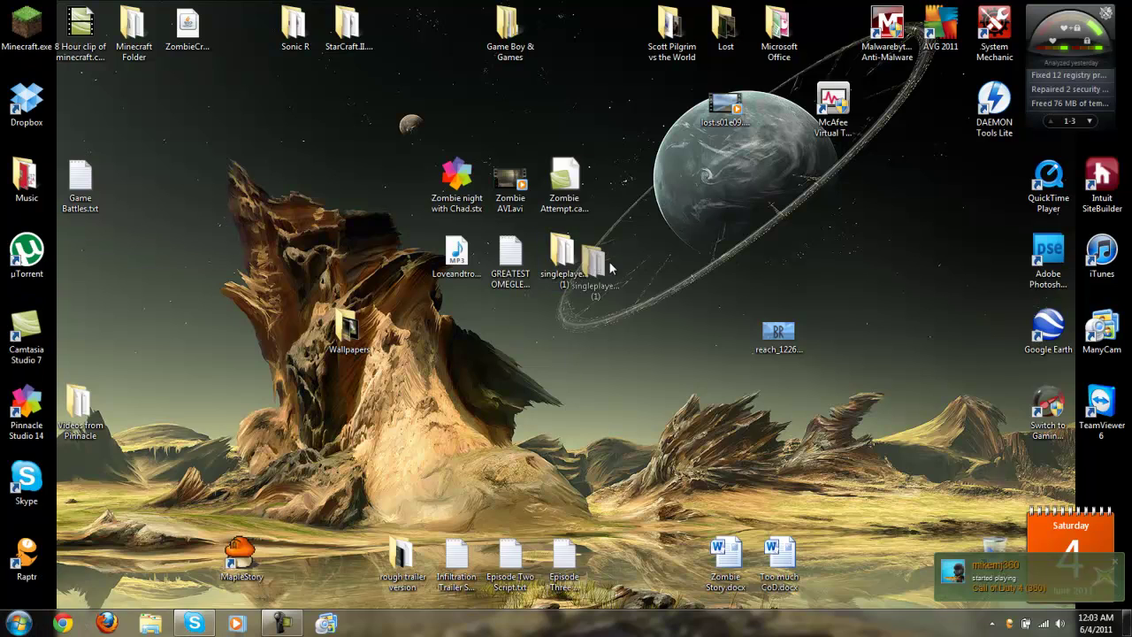
{"action": "left_click", "coordinate": [17, 623]}
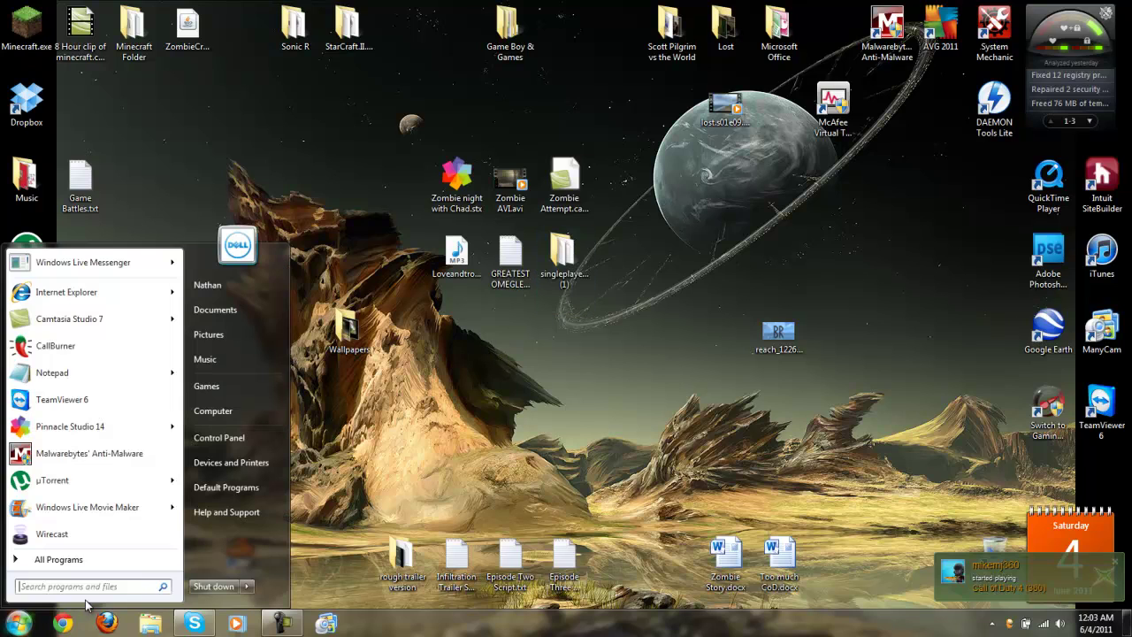
{"action": "left_click", "coordinate": [128, 560]}
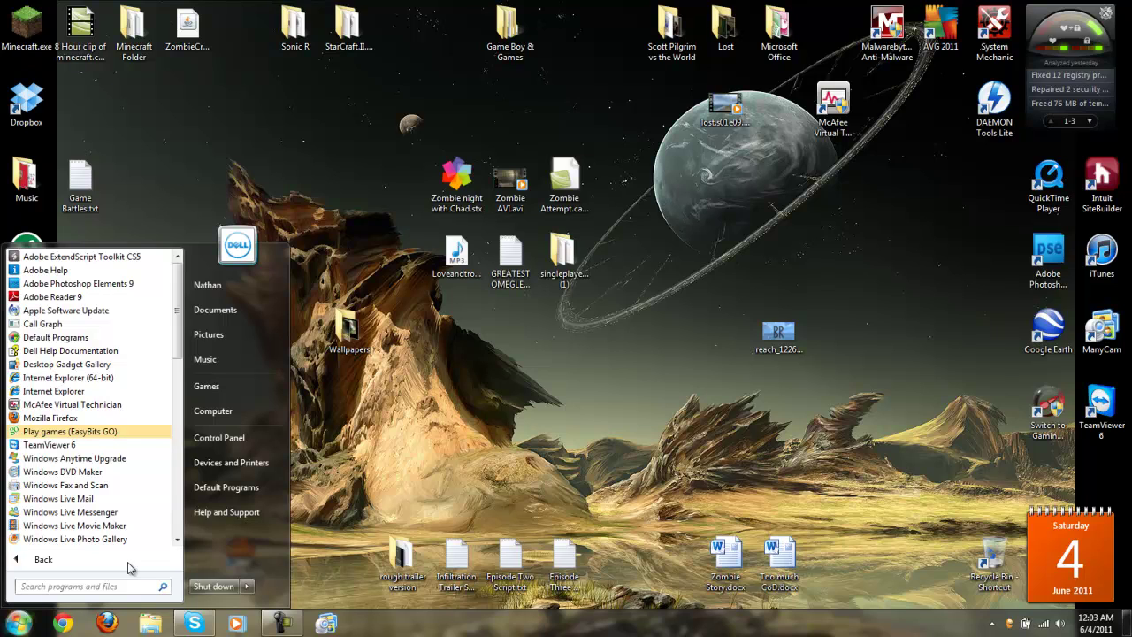
{"action": "type", "text": "%appd"}
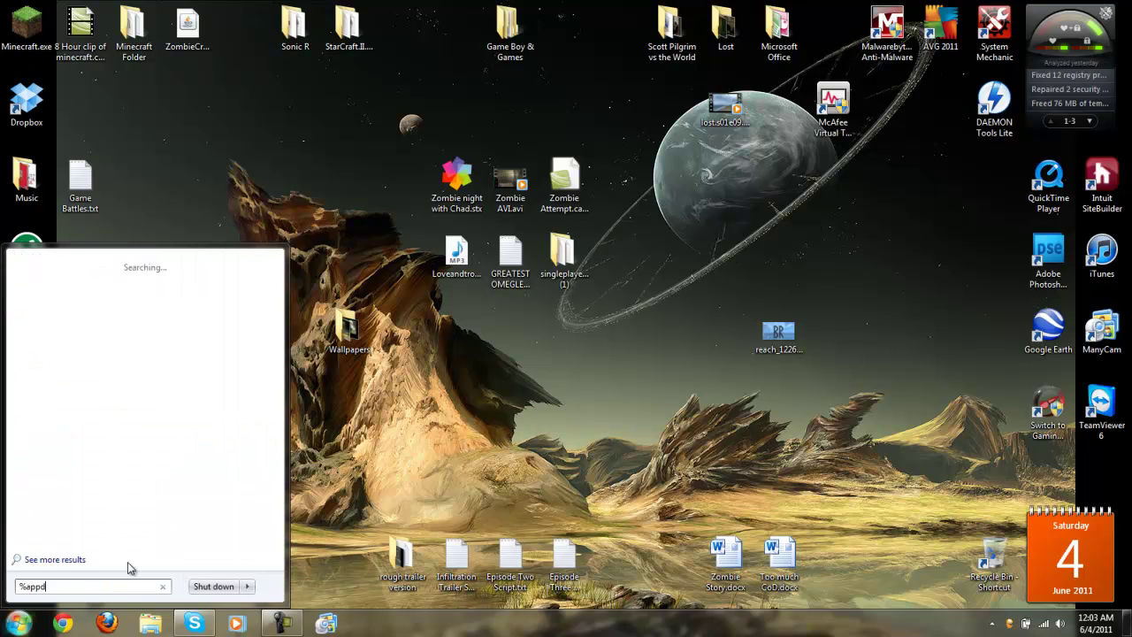
{"action": "type", "text": "ata%^"}
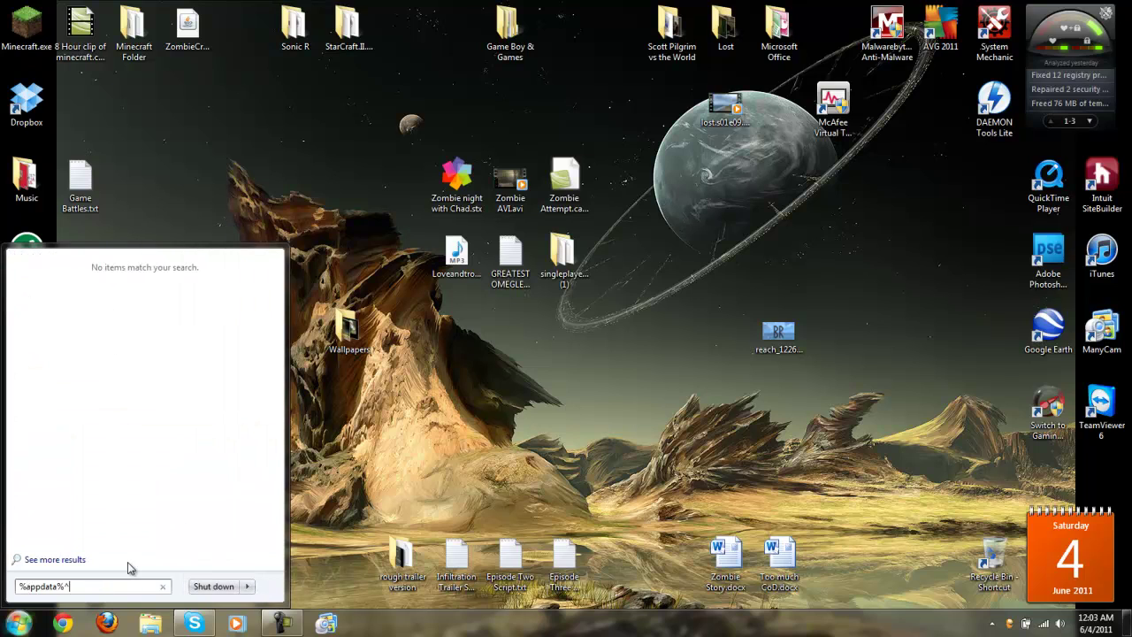
{"action": "key", "text": "BackSpace"}
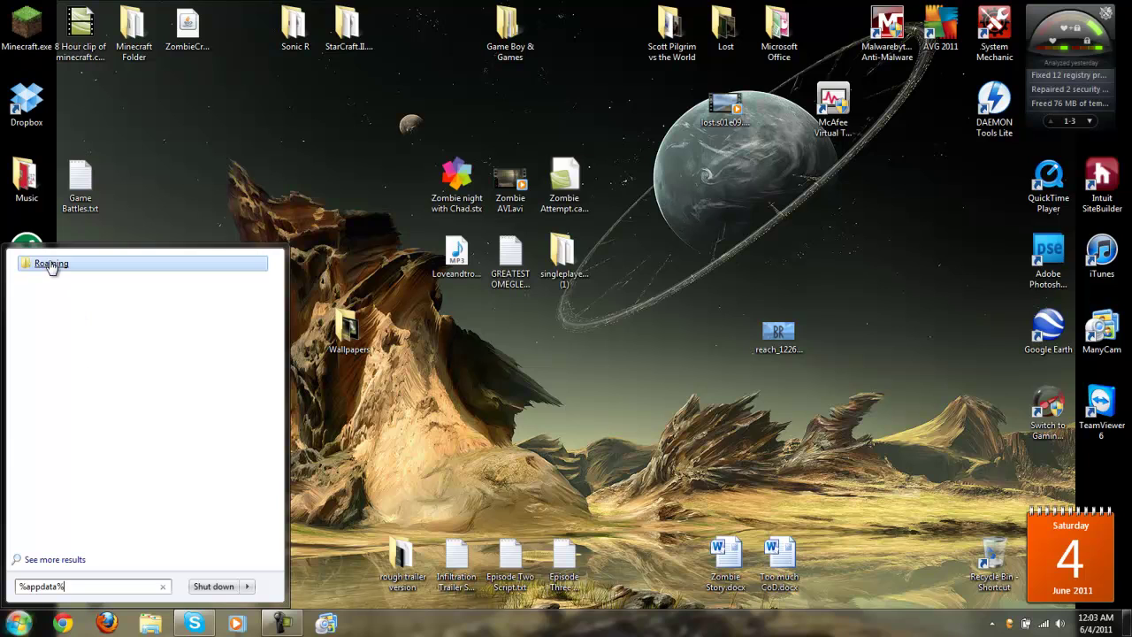
{"action": "left_click", "coordinate": [137, 267]}
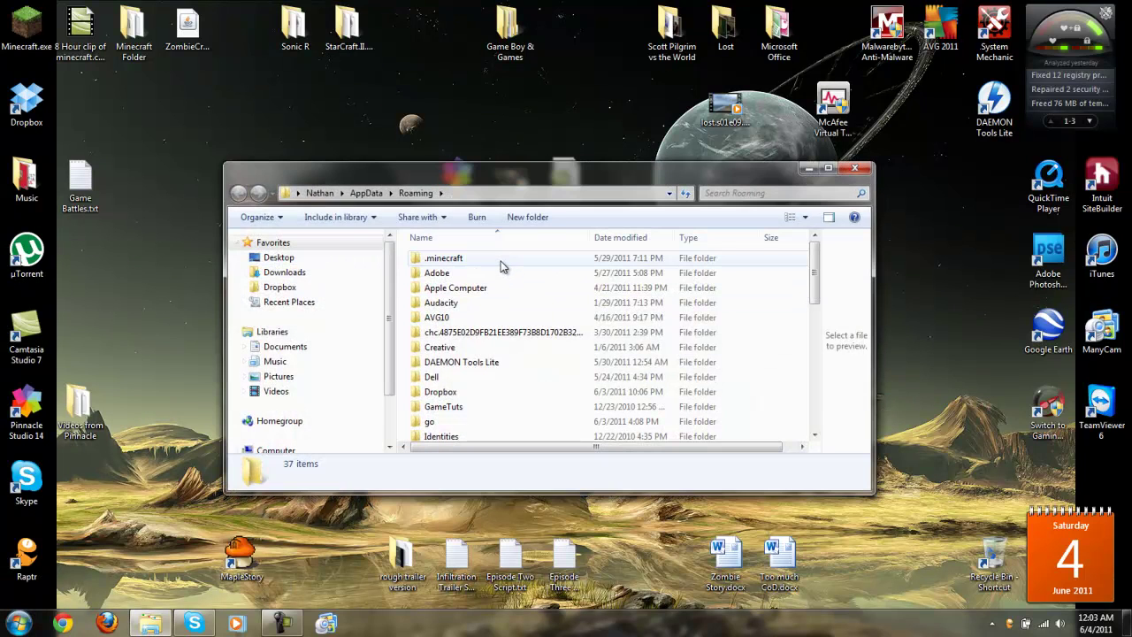
Go into .minecraft\bin and bring up the Open with choices for minecraft.jar.
{"action": "double_click", "coordinate": [500, 266]}
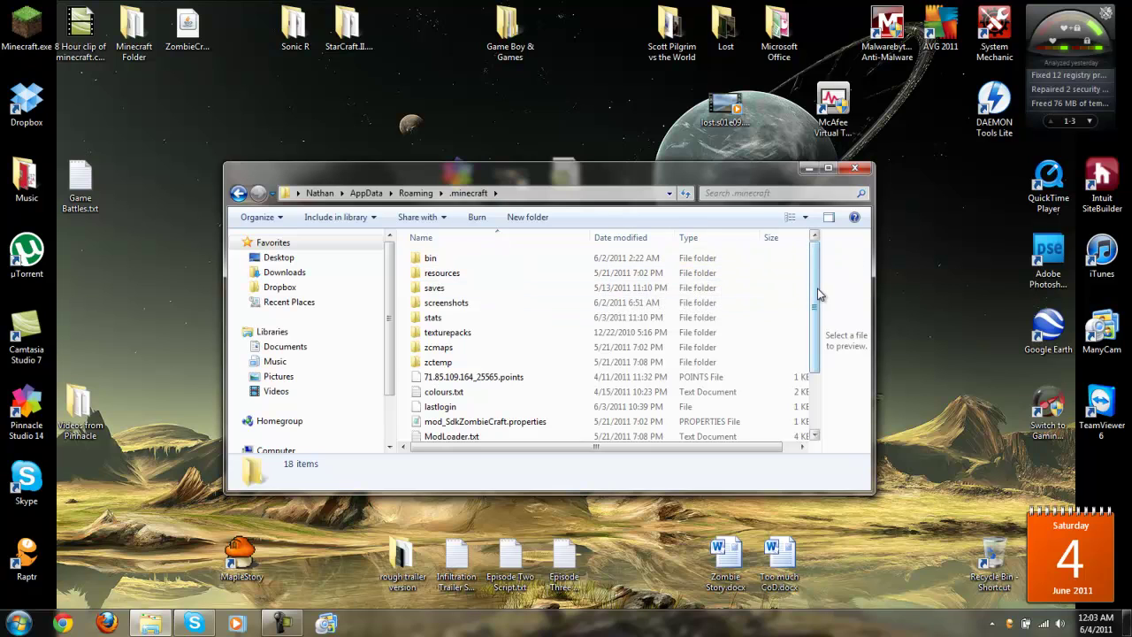
{"action": "mouse_move", "coordinate": [814, 298]}
{"action": "left_mouse_down"}
{"action": "mouse_move", "coordinate": [813, 321]}
{"action": "mouse_move", "coordinate": [812, 291]}
{"action": "left_mouse_up"}
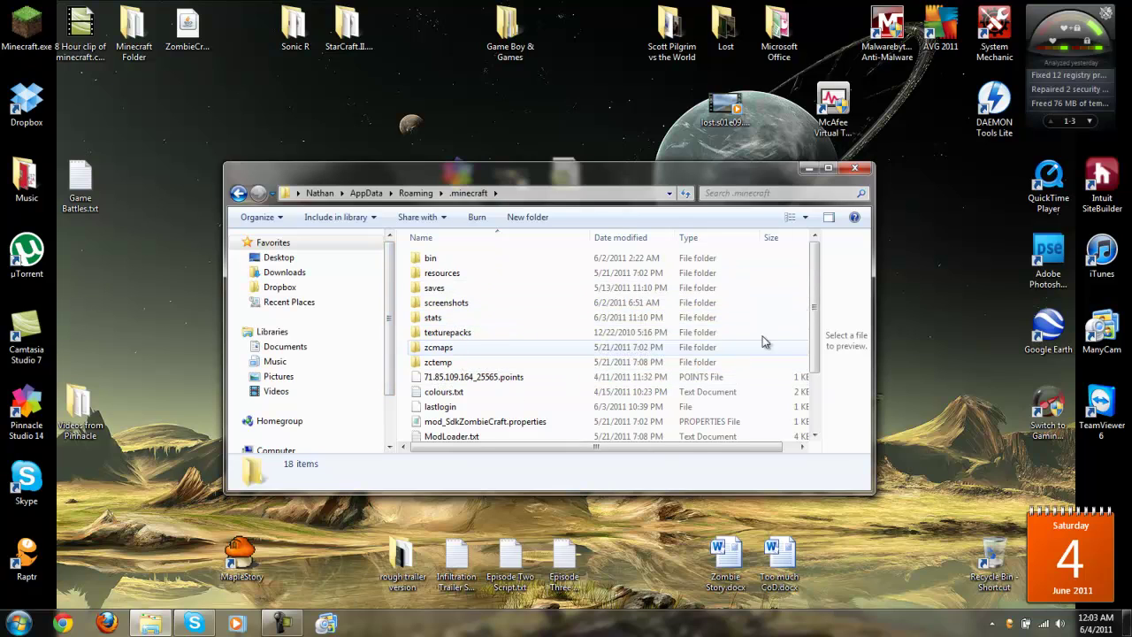
{"action": "double_click", "coordinate": [469, 257]}
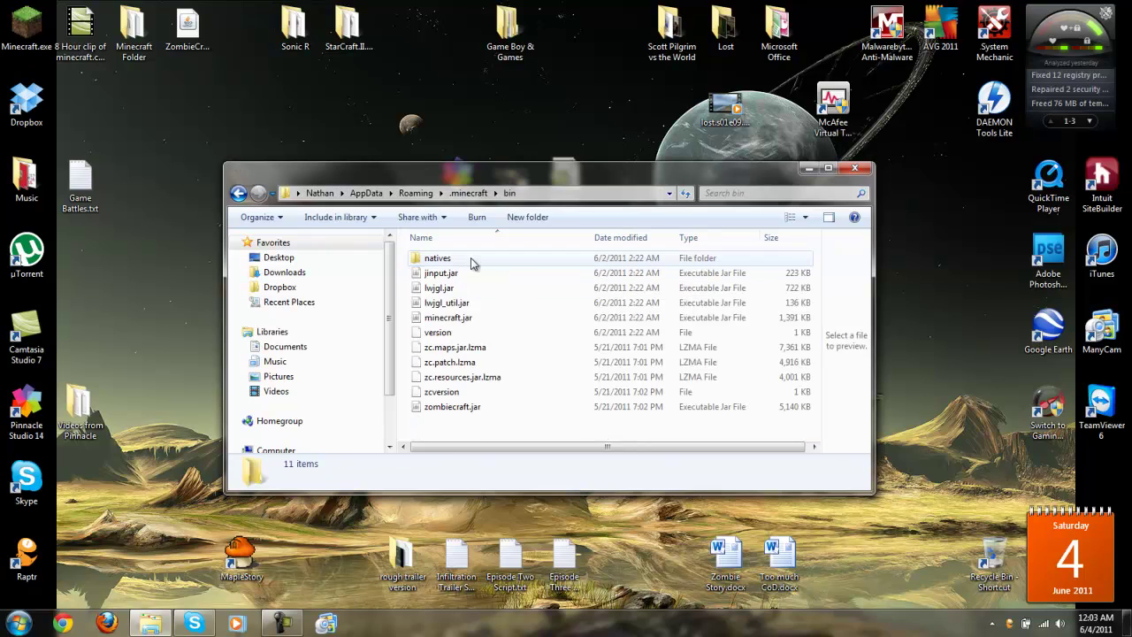
{"action": "right_click", "coordinate": [495, 320]}
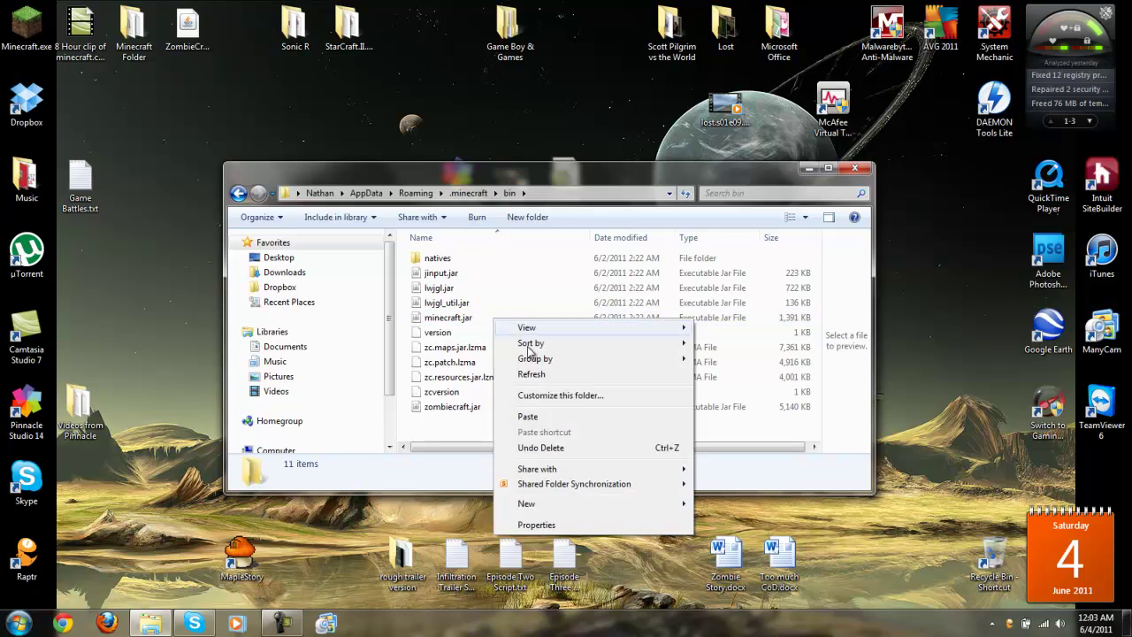
{"action": "right_click", "coordinate": [459, 317]}
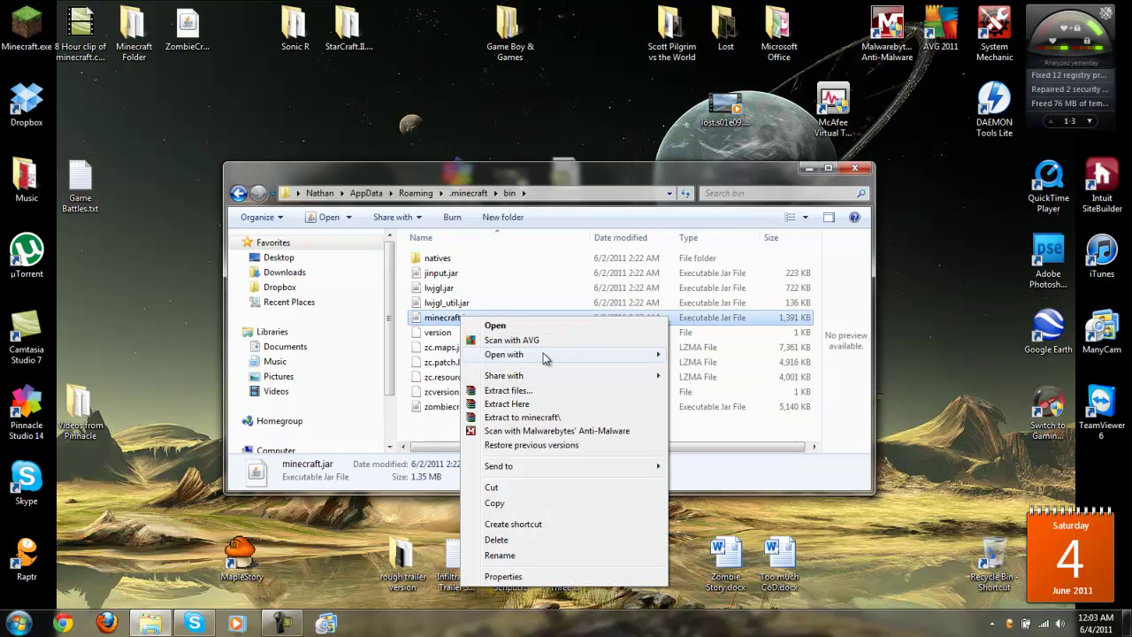
{"action": "mouse_move", "coordinate": [569, 361]}
Open minecraft.jar with WinRAR, dismiss the licence reminder, and delete the META-INF folder.
{"action": "left_click", "coordinate": [718, 369]}
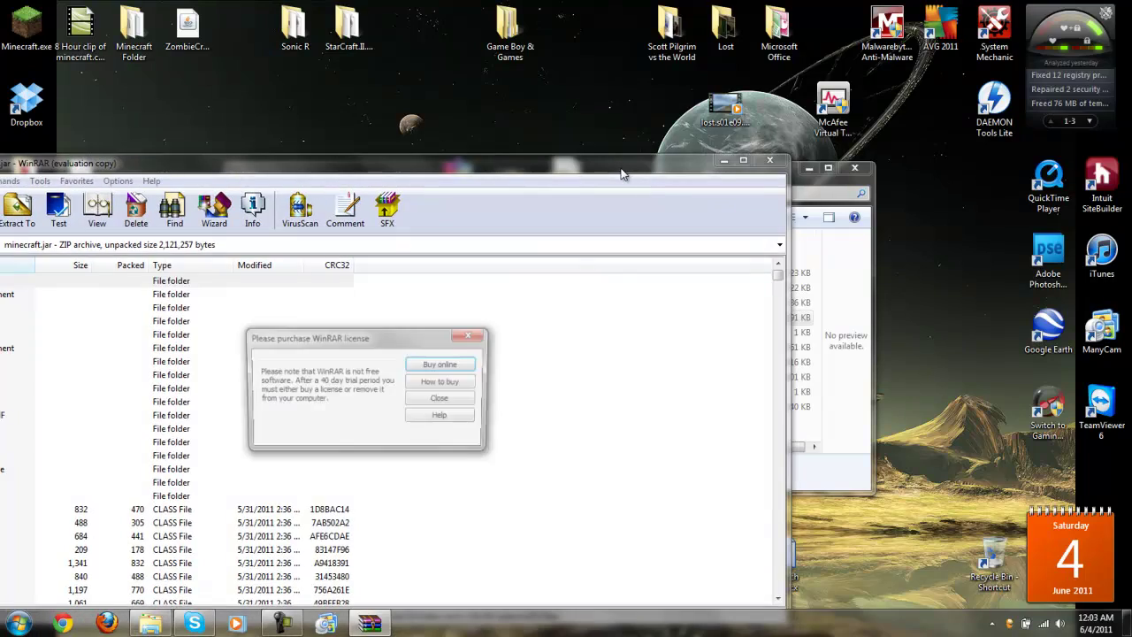
{"action": "left_click", "coordinate": [472, 334]}
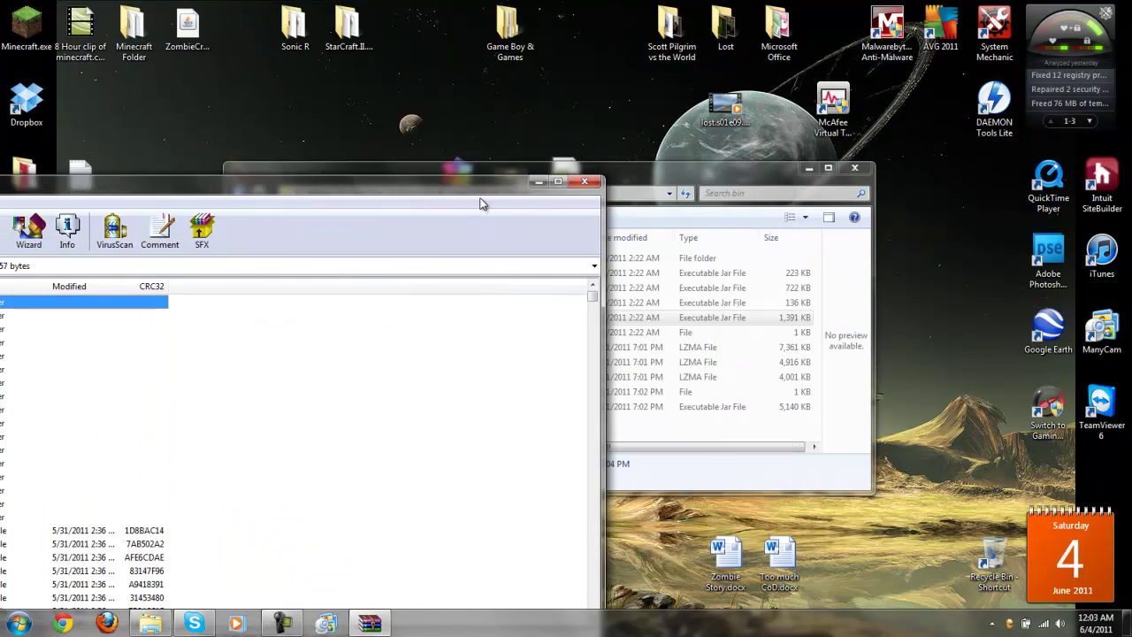
{"action": "left_click_drag", "start_coordinate": [480, 196], "coordinate": [879, 100]}
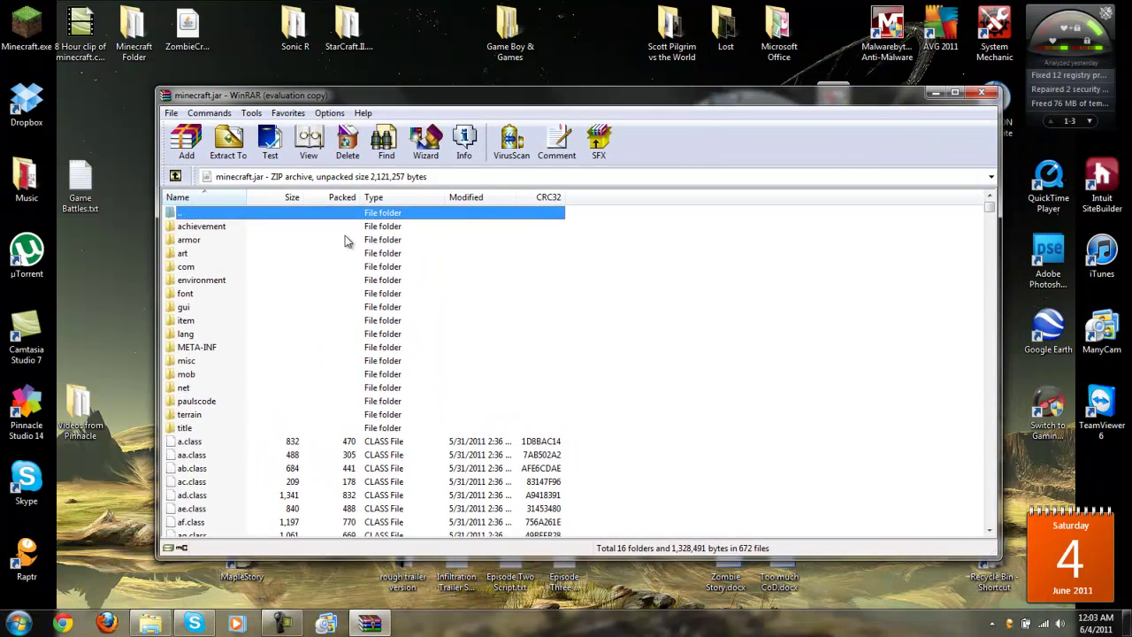
{"action": "right_click", "coordinate": [196, 345]}
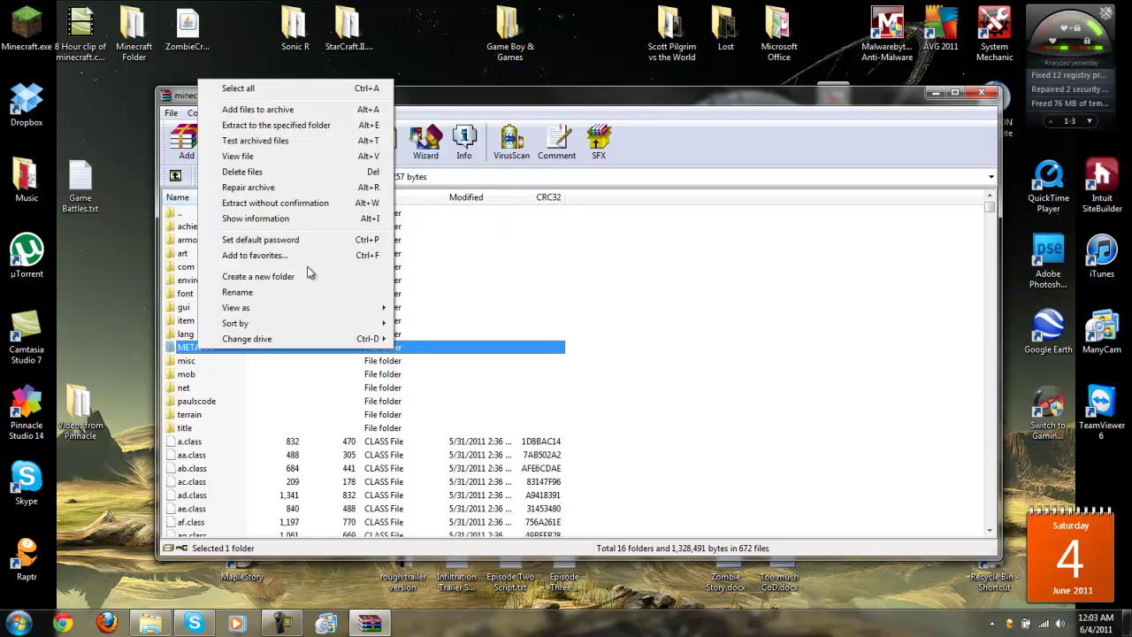
{"action": "left_click", "coordinate": [282, 171]}
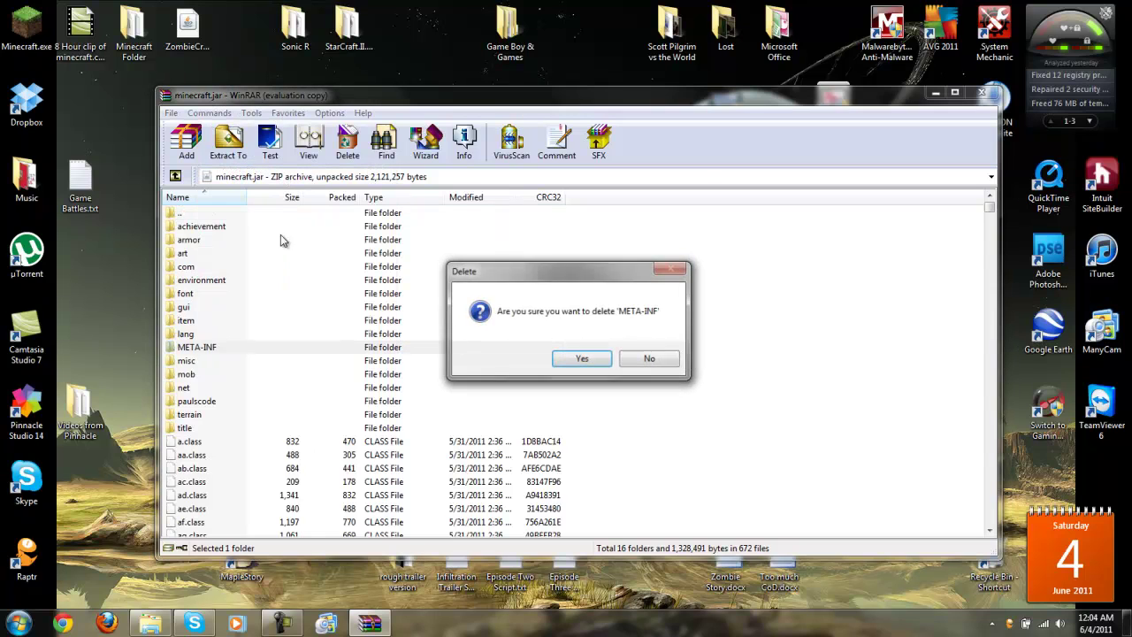
{"action": "left_click", "coordinate": [582, 359]}
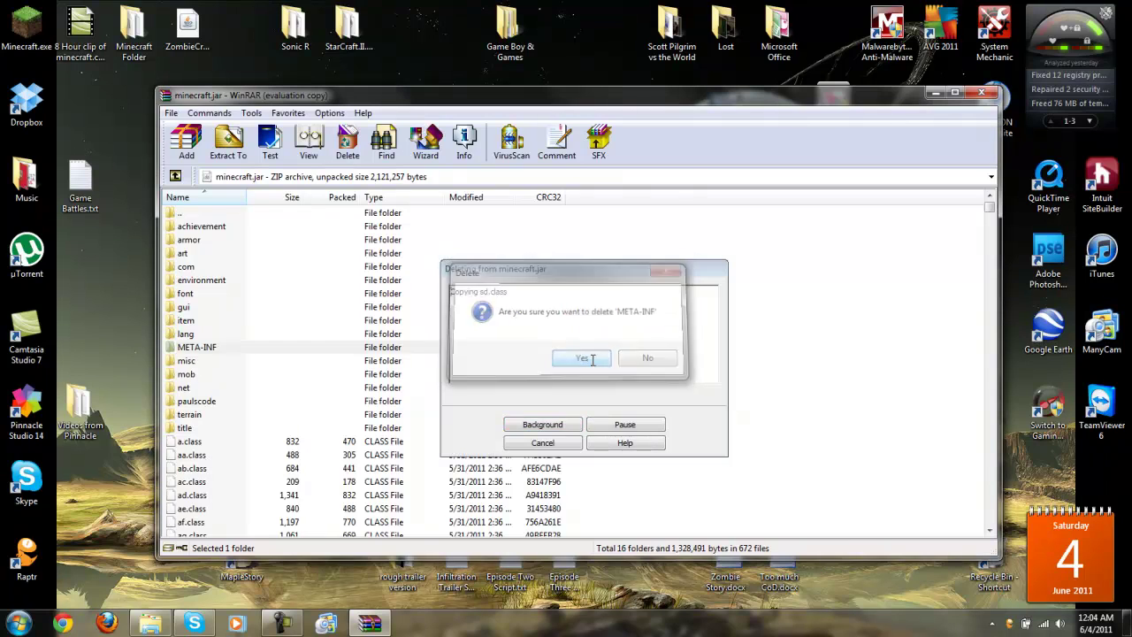
{"action": "left_click", "coordinate": [296, 351]}
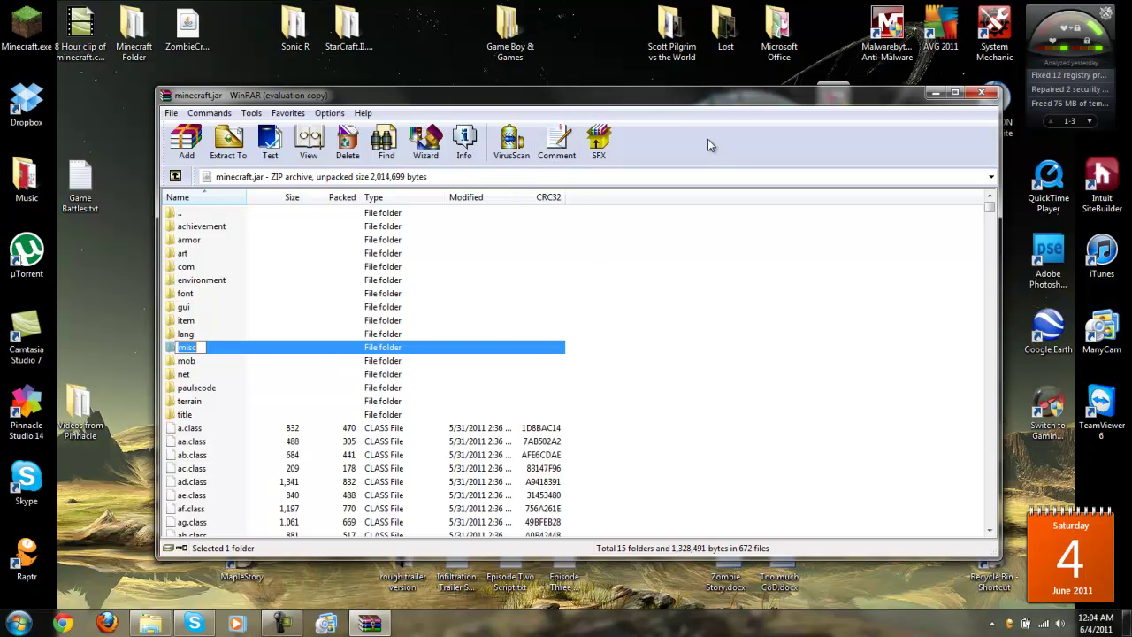
Open the singleplayer commands folder and enlarge its window to show all 22 files.
{"action": "left_click_drag", "start_coordinate": [669, 101], "coordinate": [651, 380]}
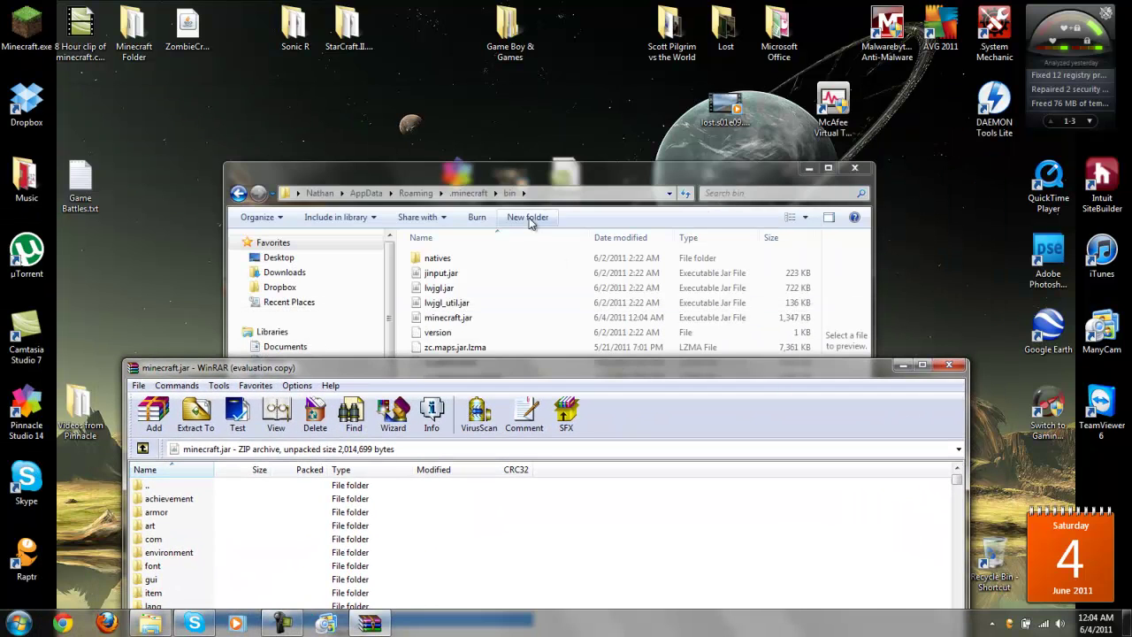
{"action": "left_click_drag", "start_coordinate": [698, 177], "coordinate": [193, 59]}
{"action": "double_click", "coordinate": [557, 256]}
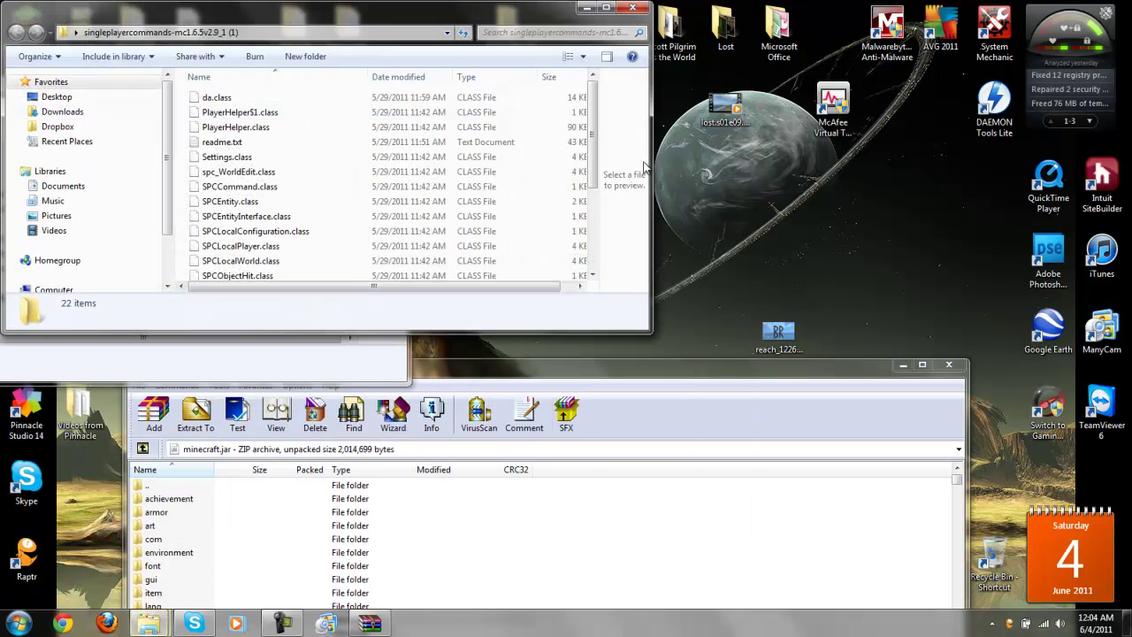
{"action": "left_click_drag", "start_coordinate": [591, 142], "coordinate": [591, 234]}
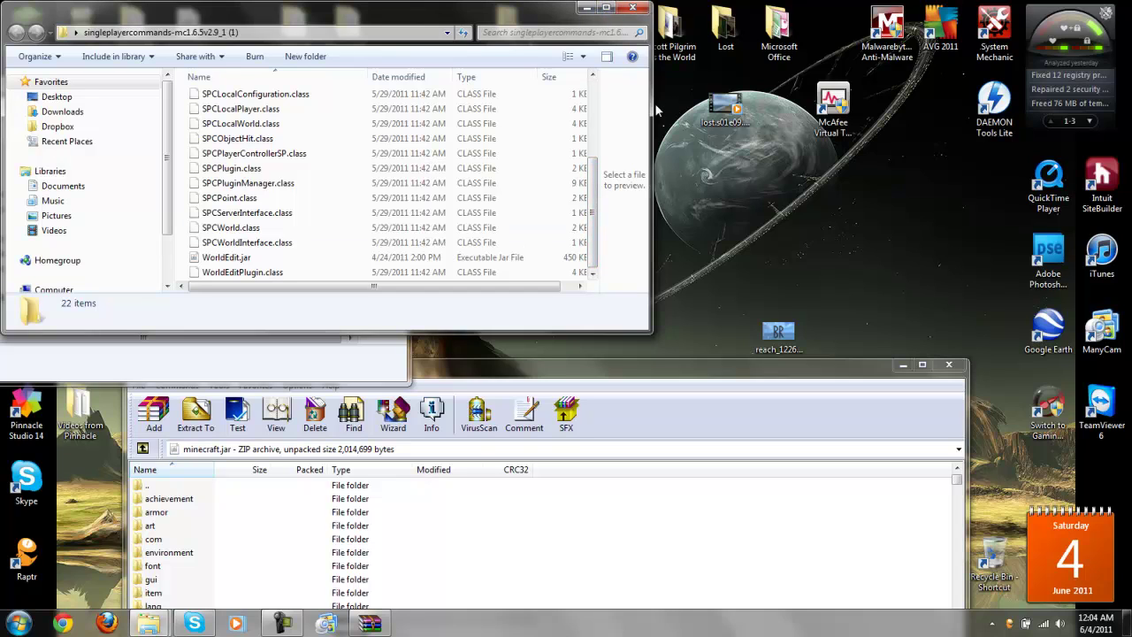
{"action": "left_click_drag", "start_coordinate": [651, 109], "coordinate": [920, 109]}
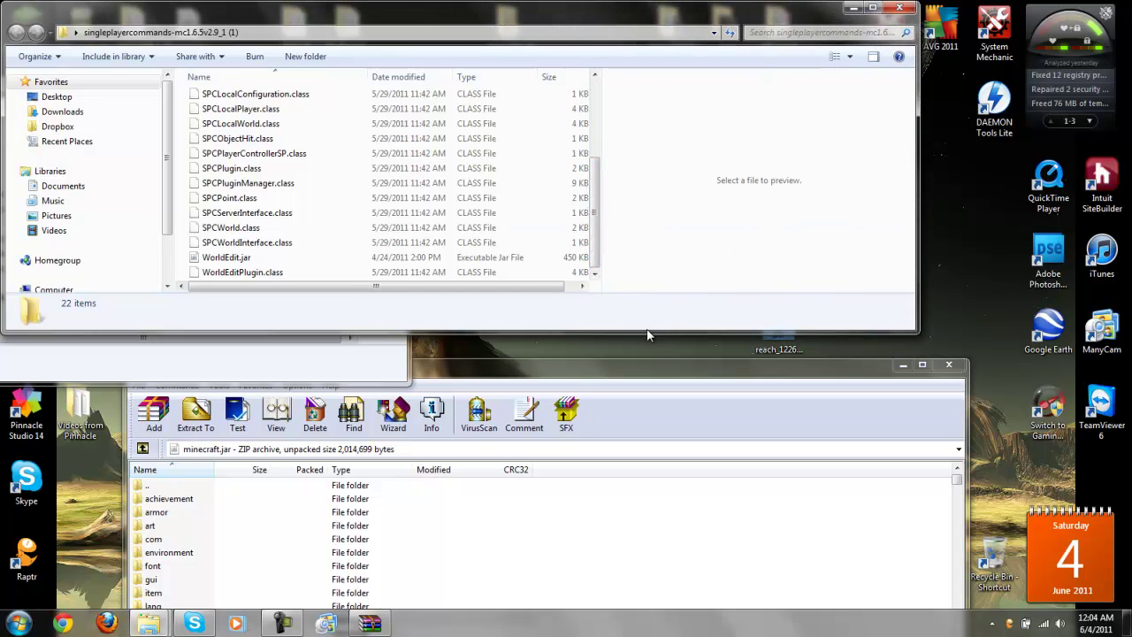
{"action": "left_click_drag", "start_coordinate": [651, 332], "coordinate": [651, 530]}
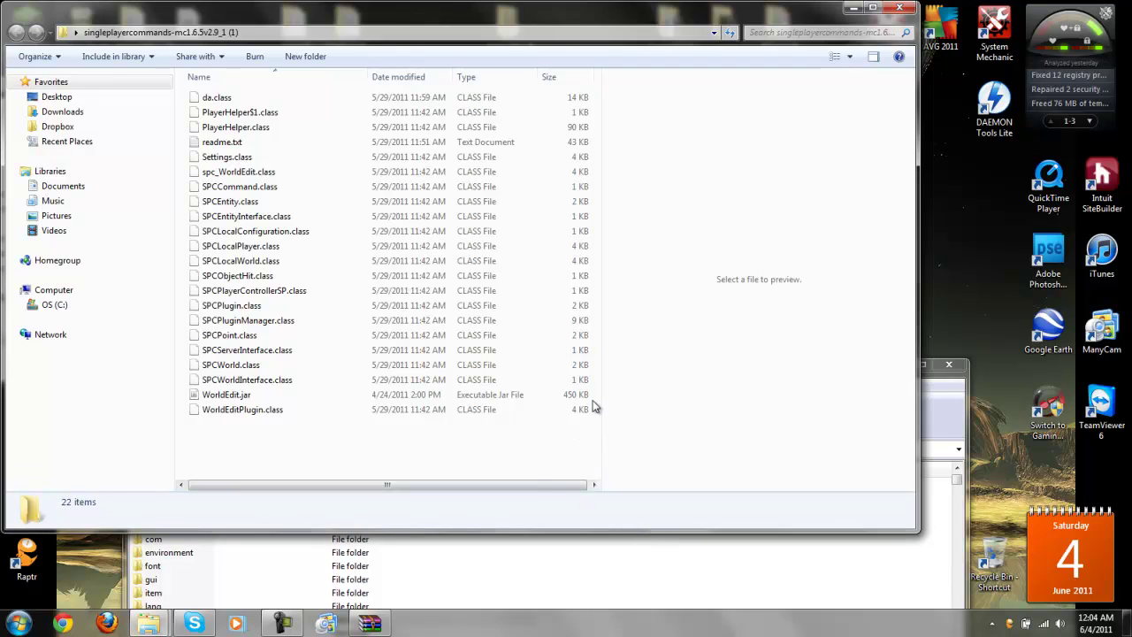
Add the 20 selected SPC class files into minecraft.jar and close WinRAR.
{"action": "left_click_drag", "start_coordinate": [594, 392], "coordinate": [501, 159]}
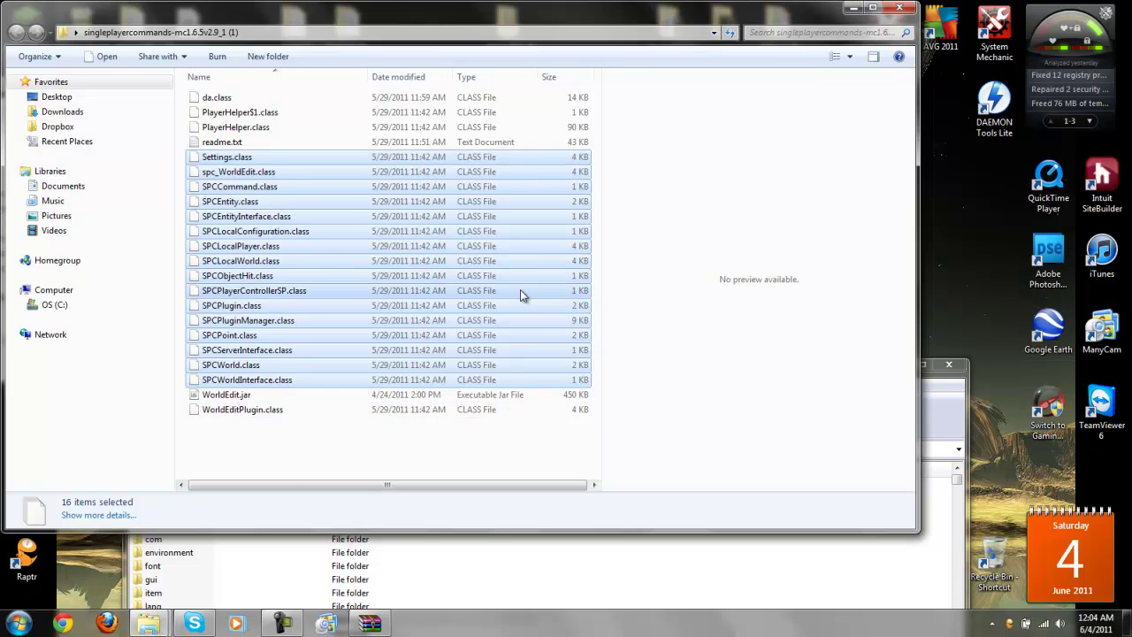
{"action": "left_click", "coordinate": [429, 408], "text": "ctrl"}
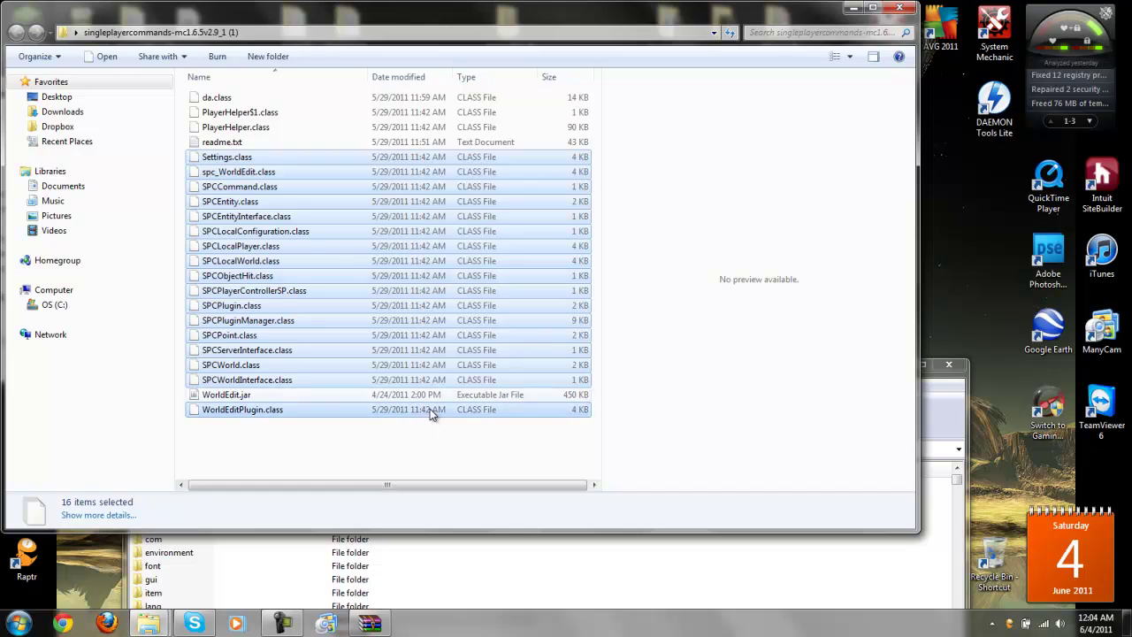
{"action": "left_click", "coordinate": [497, 127], "text": "ctrl"}
{"action": "left_click", "coordinate": [493, 111], "text": "ctrl"}
{"action": "left_click", "coordinate": [492, 97], "text": "ctrl"}
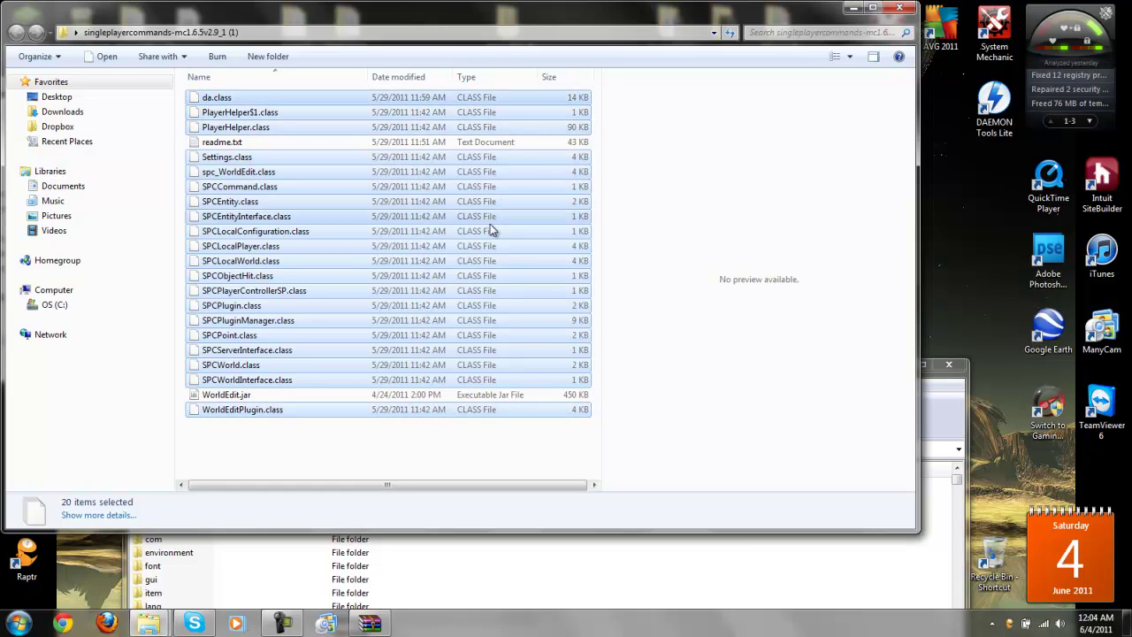
{"action": "left_click_drag", "start_coordinate": [525, 293], "coordinate": [535, 586]}
{"action": "left_click_drag", "start_coordinate": [539, 590], "coordinate": [536, 581]}
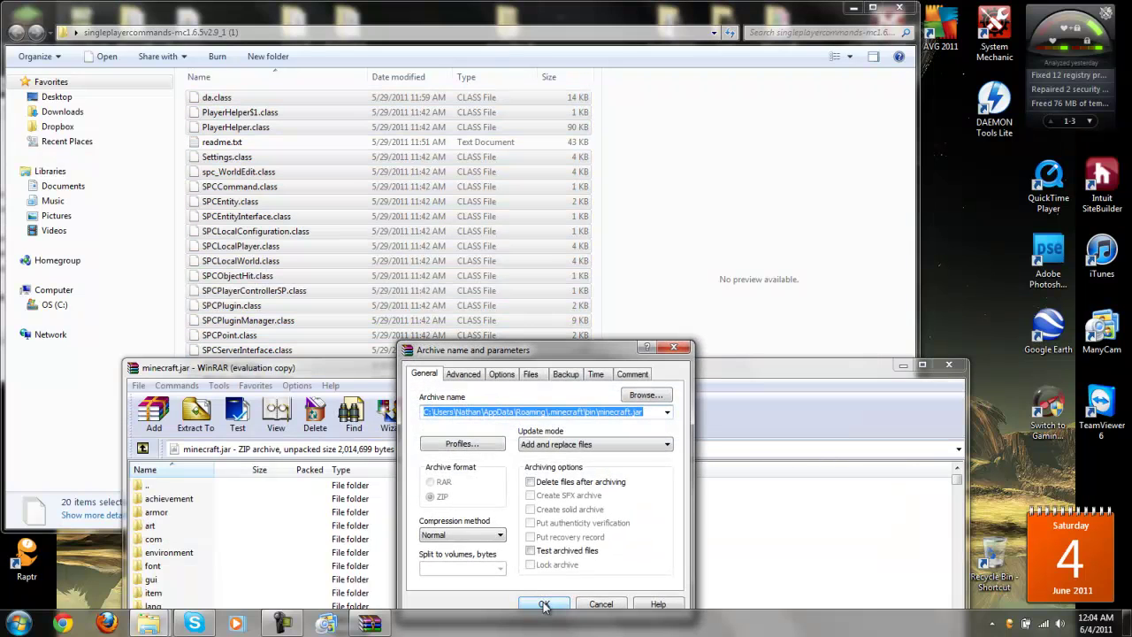
{"action": "left_click", "coordinate": [544, 604]}
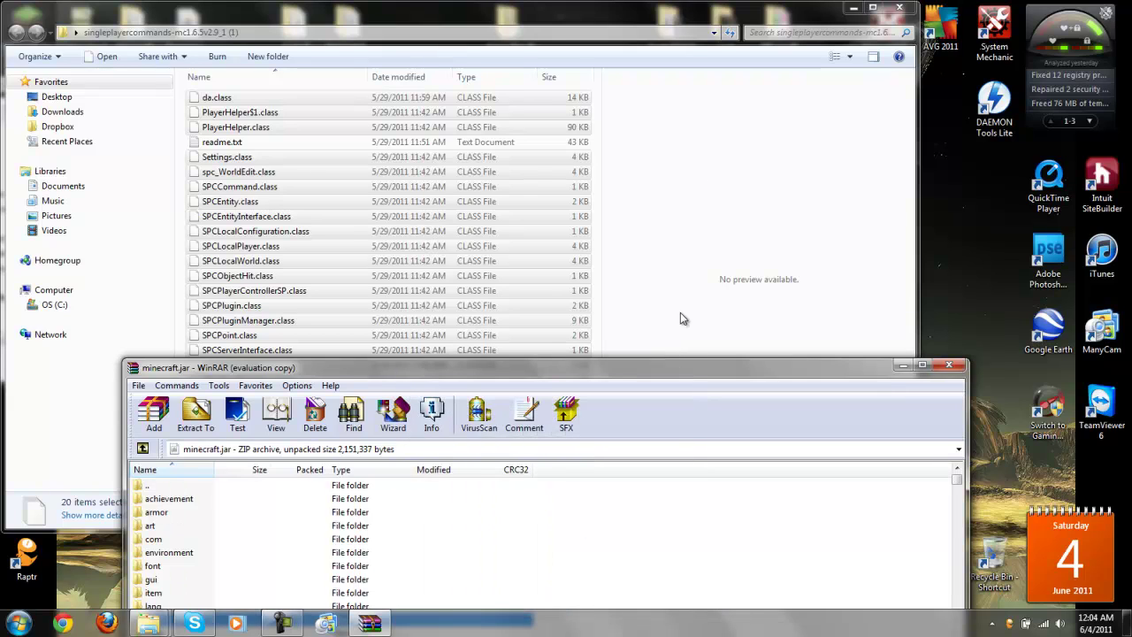
{"action": "left_click", "coordinate": [948, 364]}
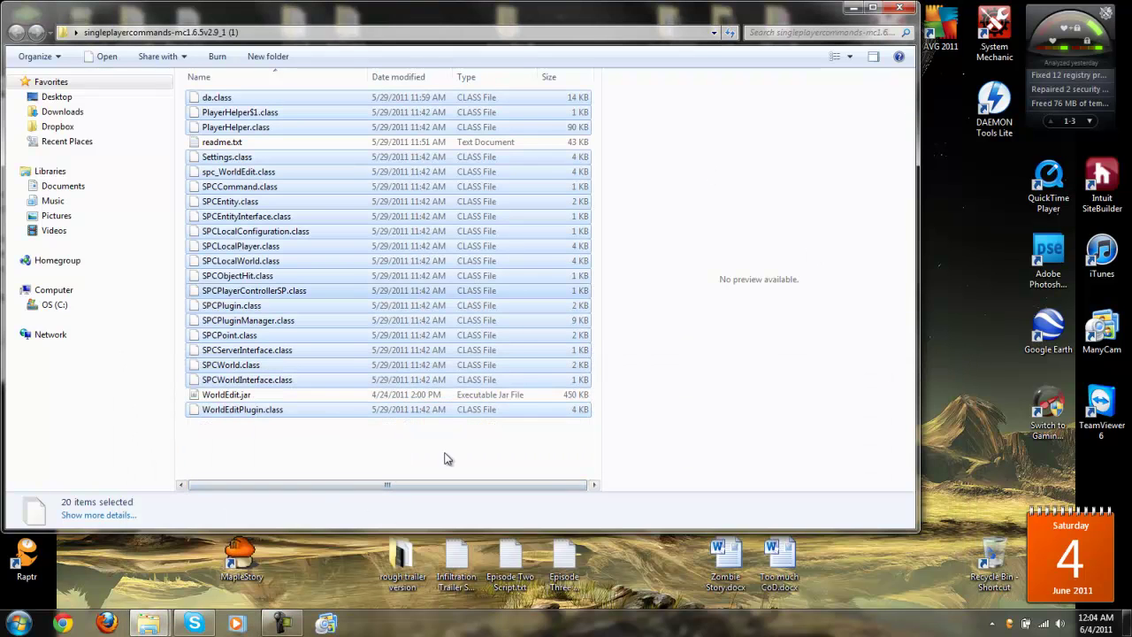
Move WorldEdit.jar from the mod folder into the .minecraft bin folder.
{"action": "left_click_drag", "start_coordinate": [573, 4], "coordinate": [1027, 247]}
{"action": "left_click_drag", "start_coordinate": [912, 252], "coordinate": [955, 47]}
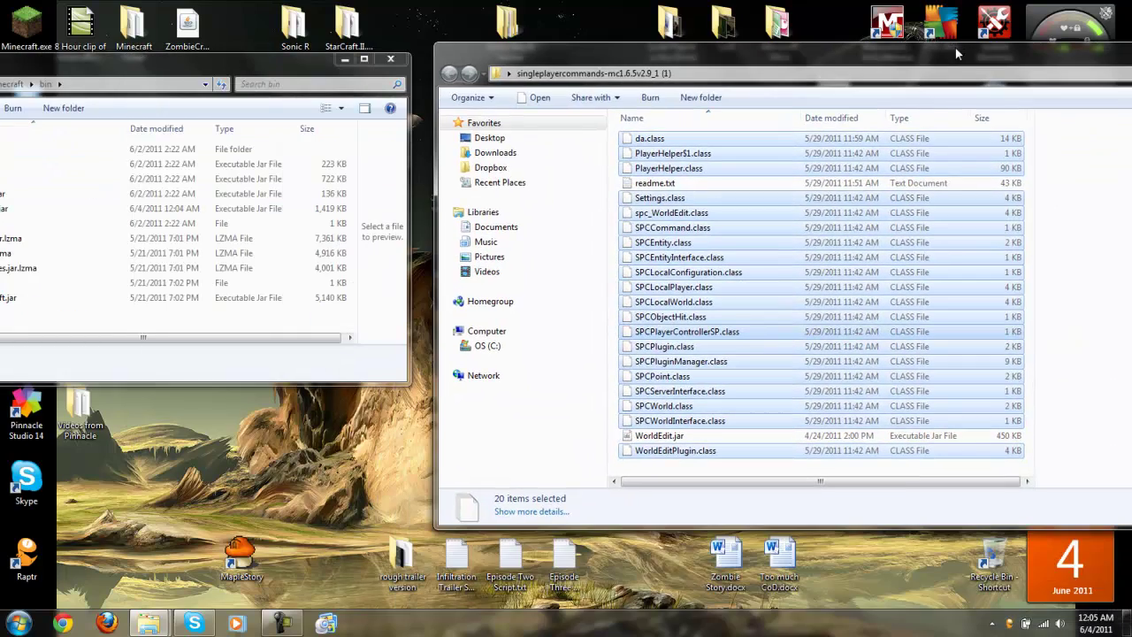
{"action": "left_click_drag", "start_coordinate": [302, 69], "coordinate": [336, 80]}
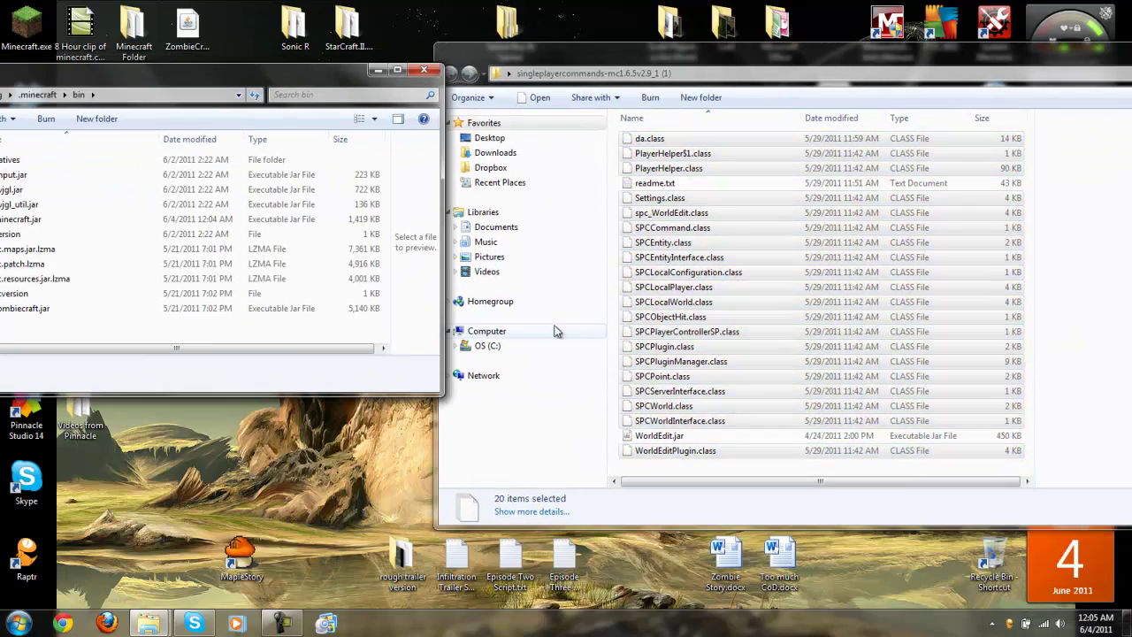
{"action": "left_click_drag", "start_coordinate": [732, 428], "coordinate": [292, 333]}
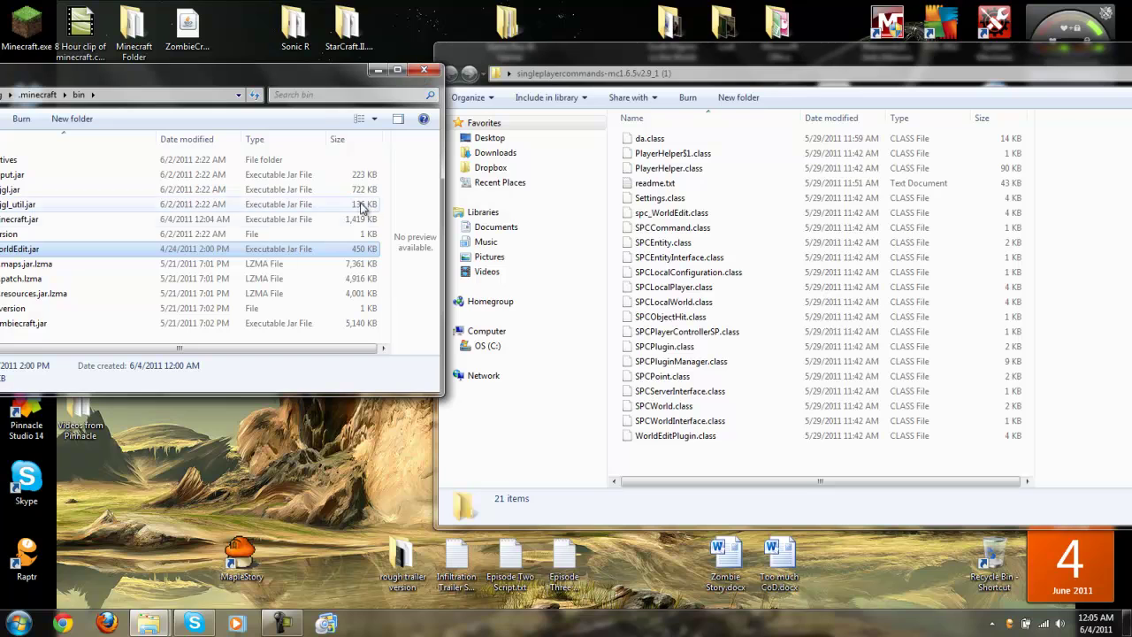
Check the bin folder contents, then close both Explorer windows.
{"action": "left_click_drag", "start_coordinate": [381, 71], "coordinate": [523, 80]}
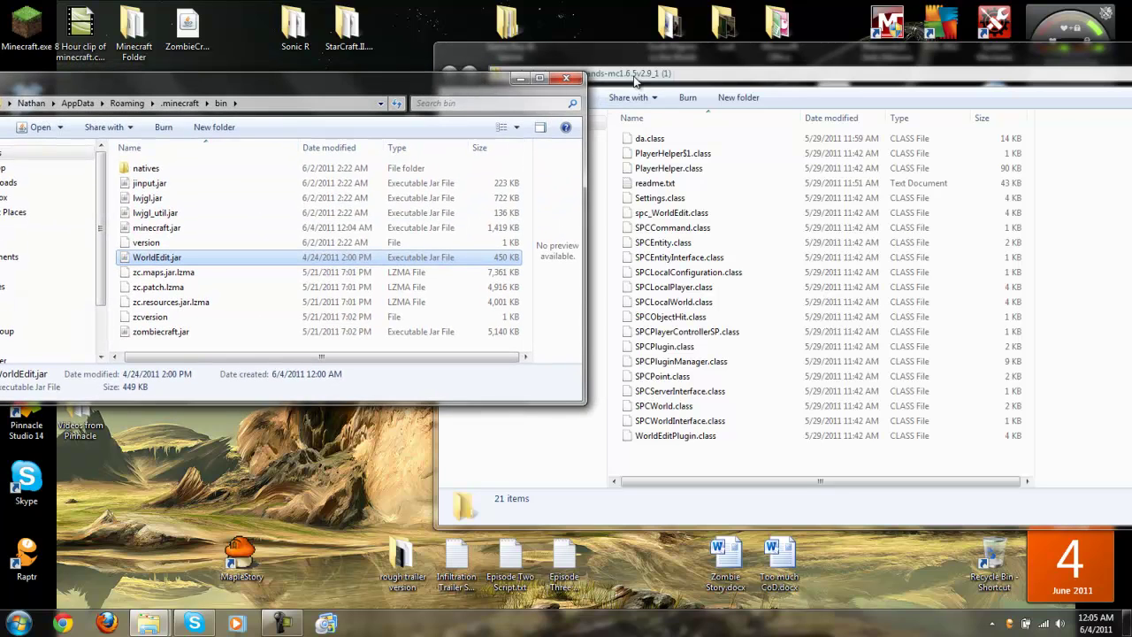
{"action": "left_click", "coordinate": [576, 80]}
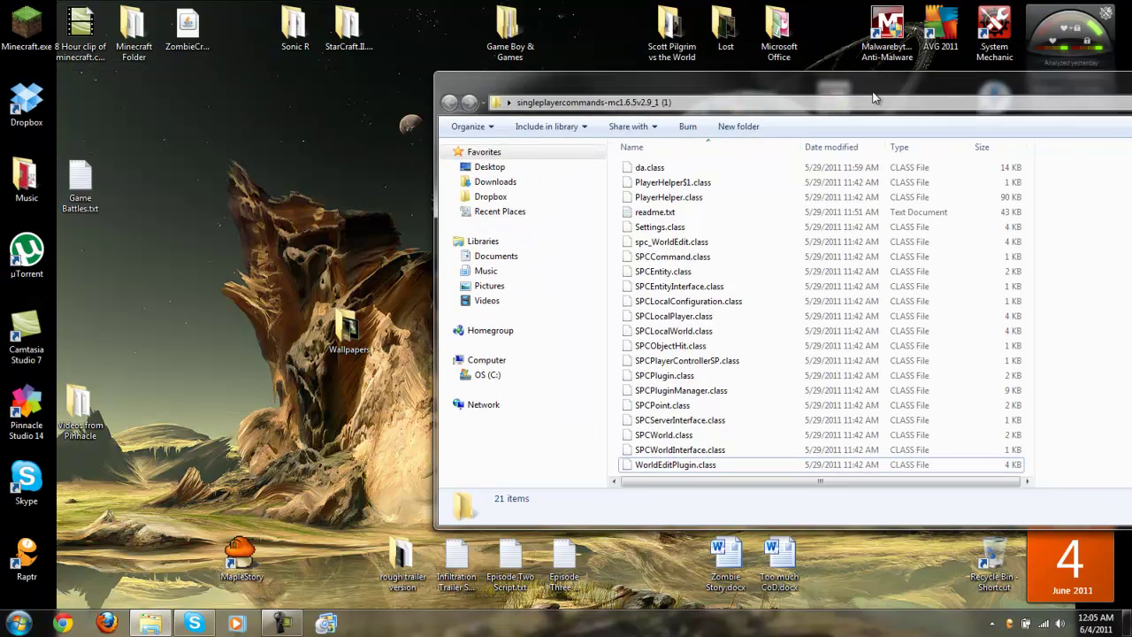
{"action": "left_click_drag", "start_coordinate": [931, 60], "coordinate": [698, 108]}
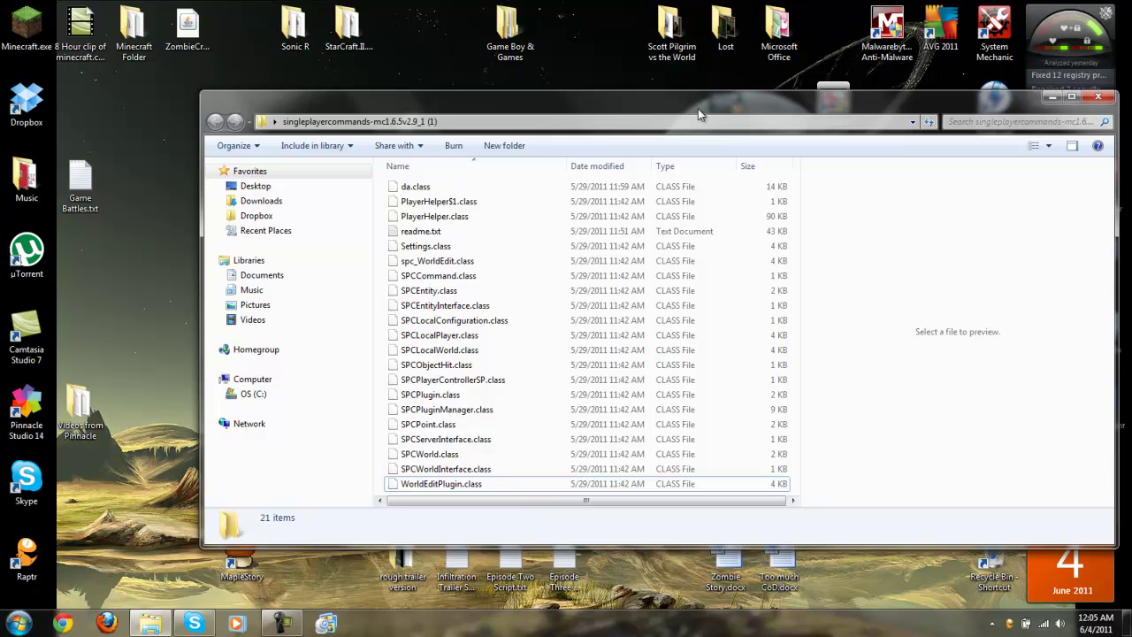
{"action": "left_click", "coordinate": [1099, 97]}
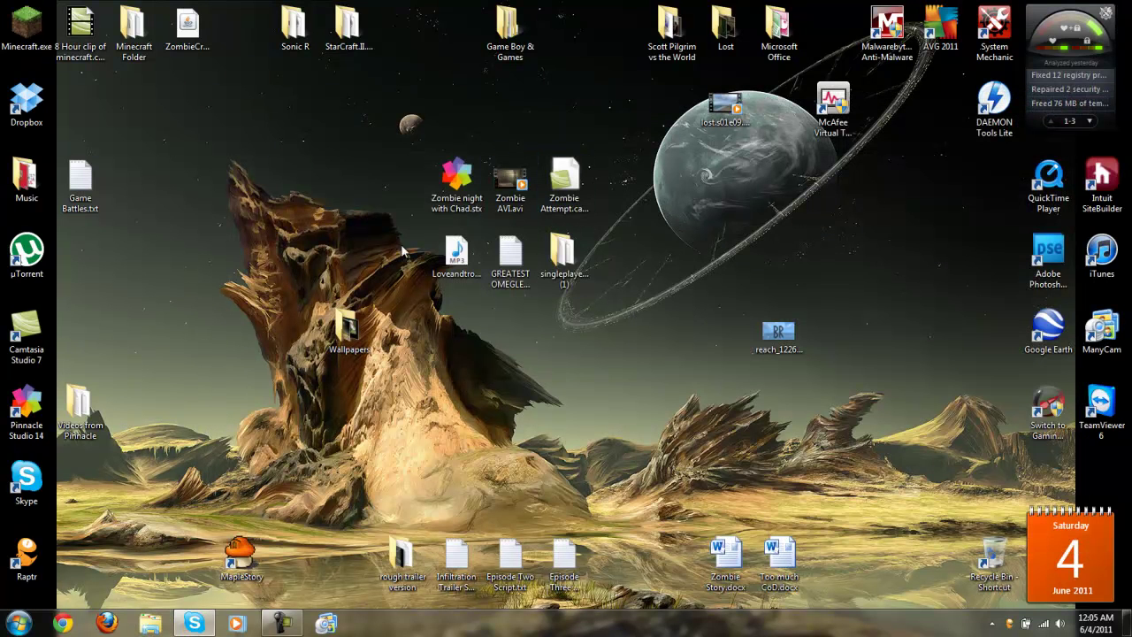
Launch Minecraft.exe, log in, and load World1 from the Singleplayer list.
{"action": "double_click", "coordinate": [23, 23]}
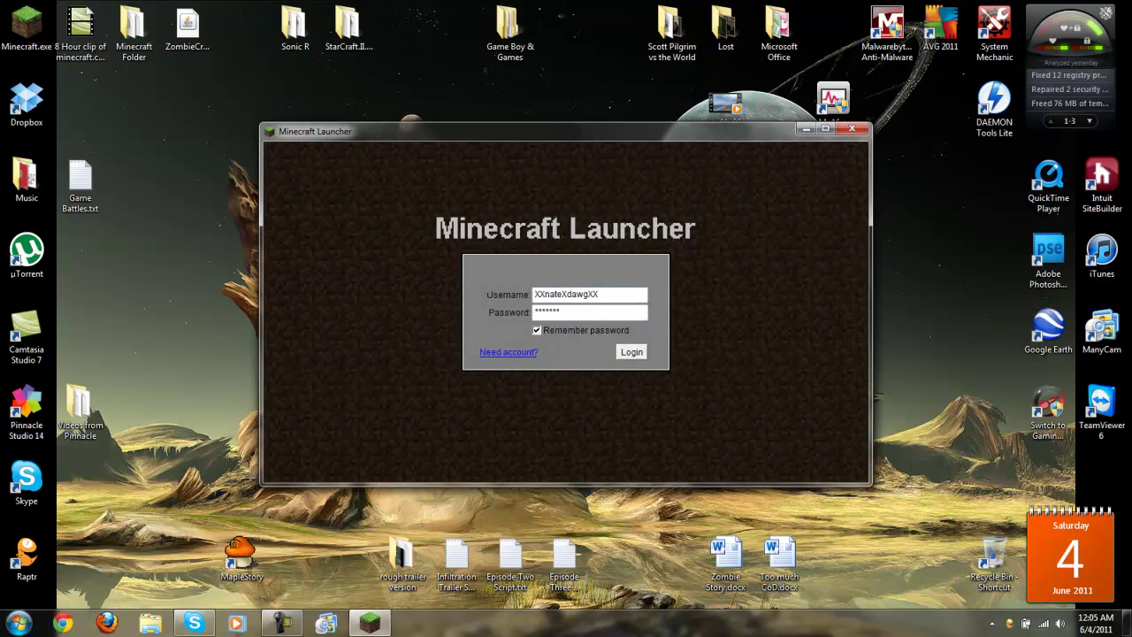
{"action": "left_click", "coordinate": [629, 350]}
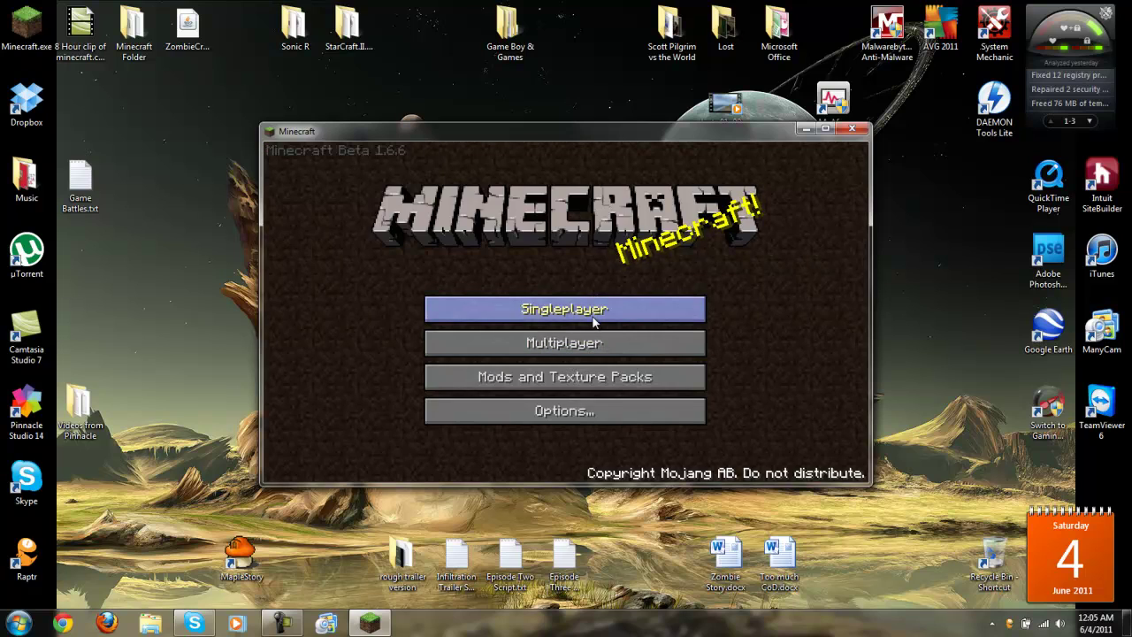
{"action": "left_click", "coordinate": [592, 318]}
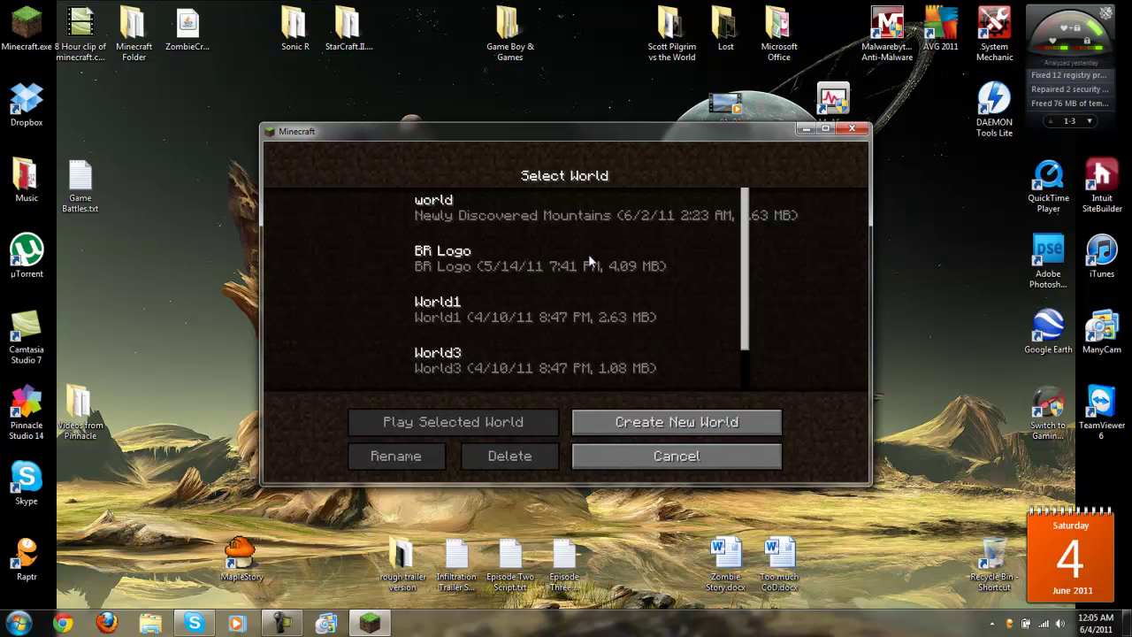
{"action": "double_click", "coordinate": [556, 331]}
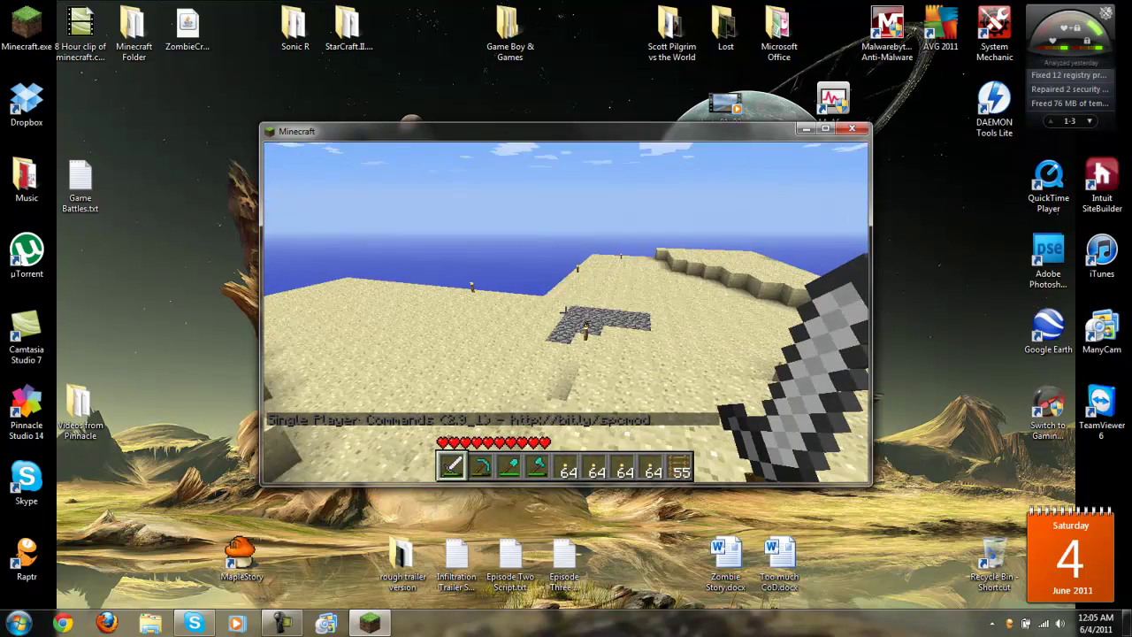
Drop the held sword, walk toward the cobblestone patch, and open the chat command line.
{"action": "key", "text": "q"}
{"action": "key", "text": "w"}
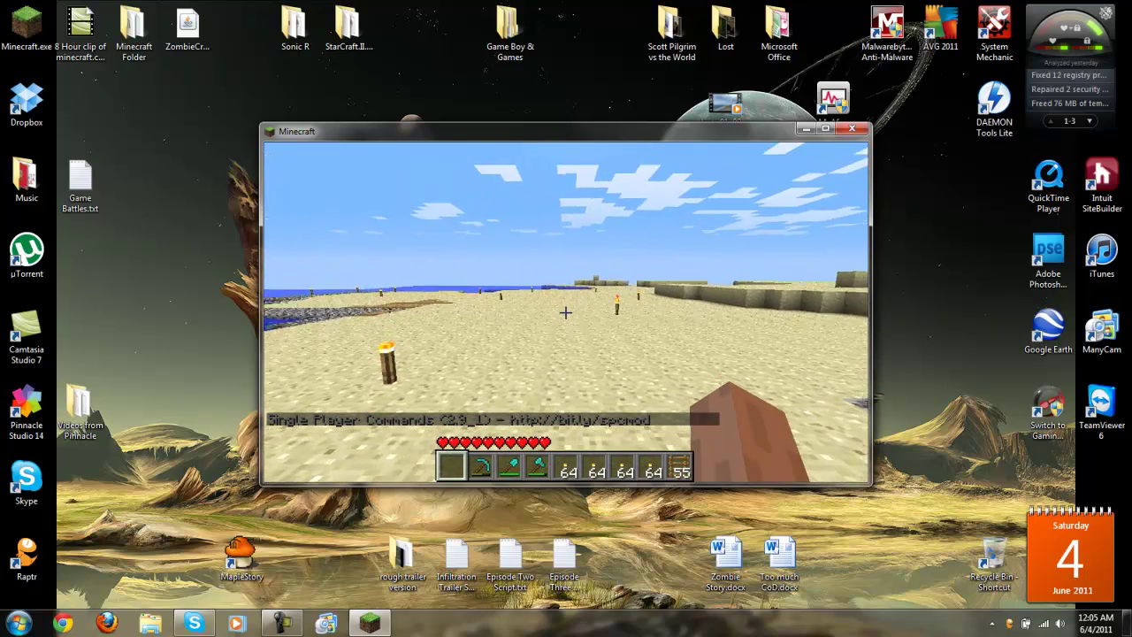
{"action": "key", "text": "t"}
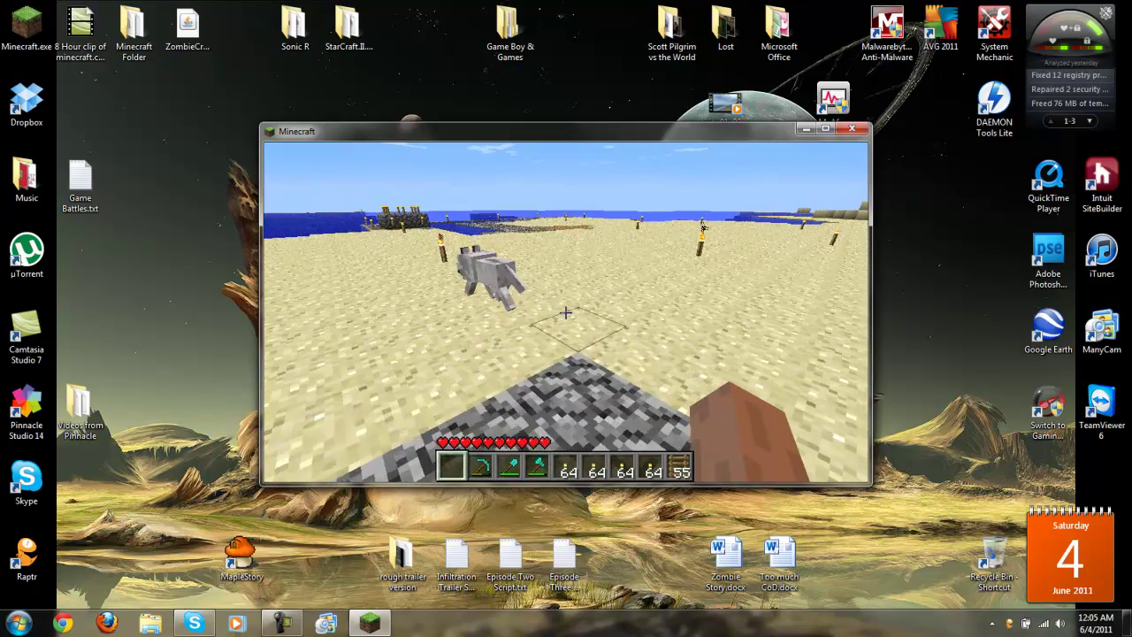
Enable flying with 'fly', soar over the ocean to the island, then switch flying off.
{"action": "key", "text": "t"}
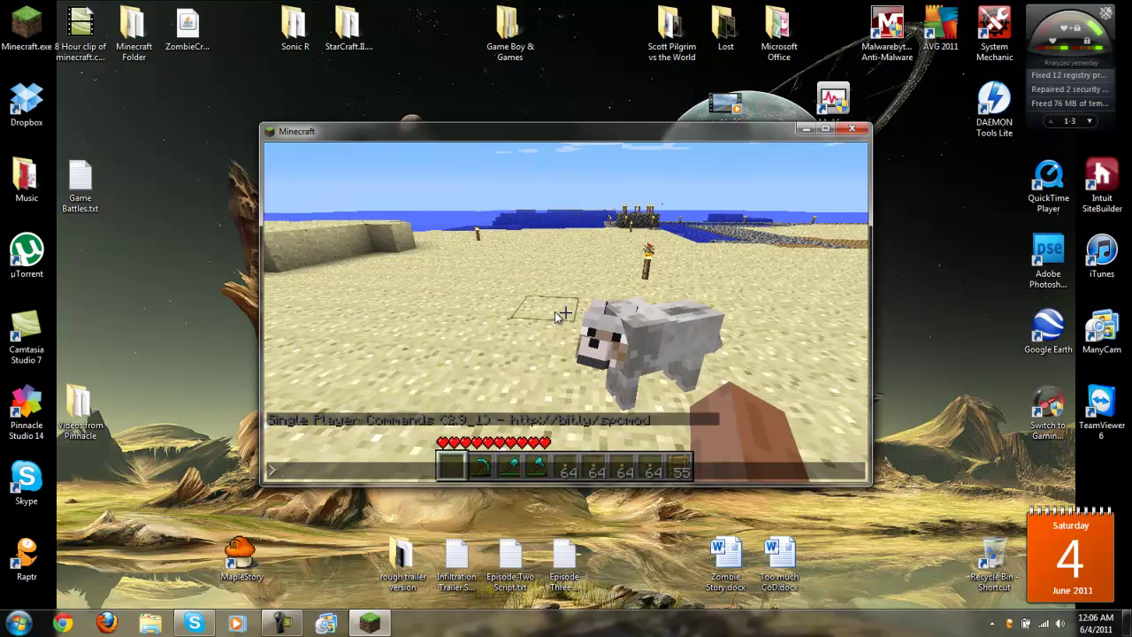
{"action": "type", "text": "fly"}
{"action": "key", "text": "Return"}
{"action": "key", "text": "space"}
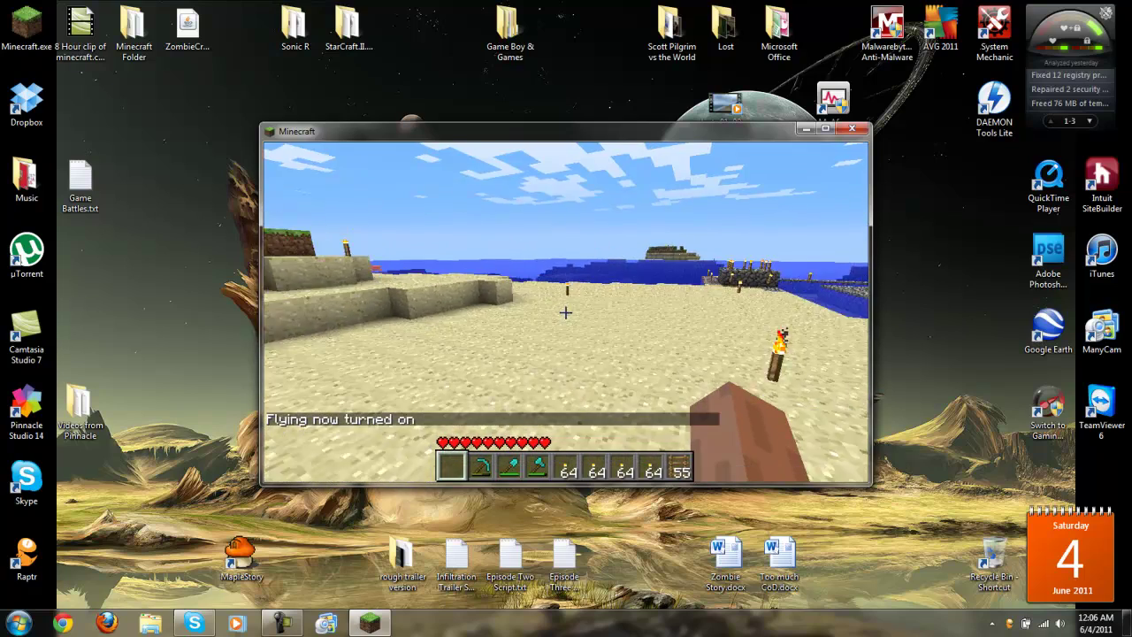
{"action": "key", "text": "space"}
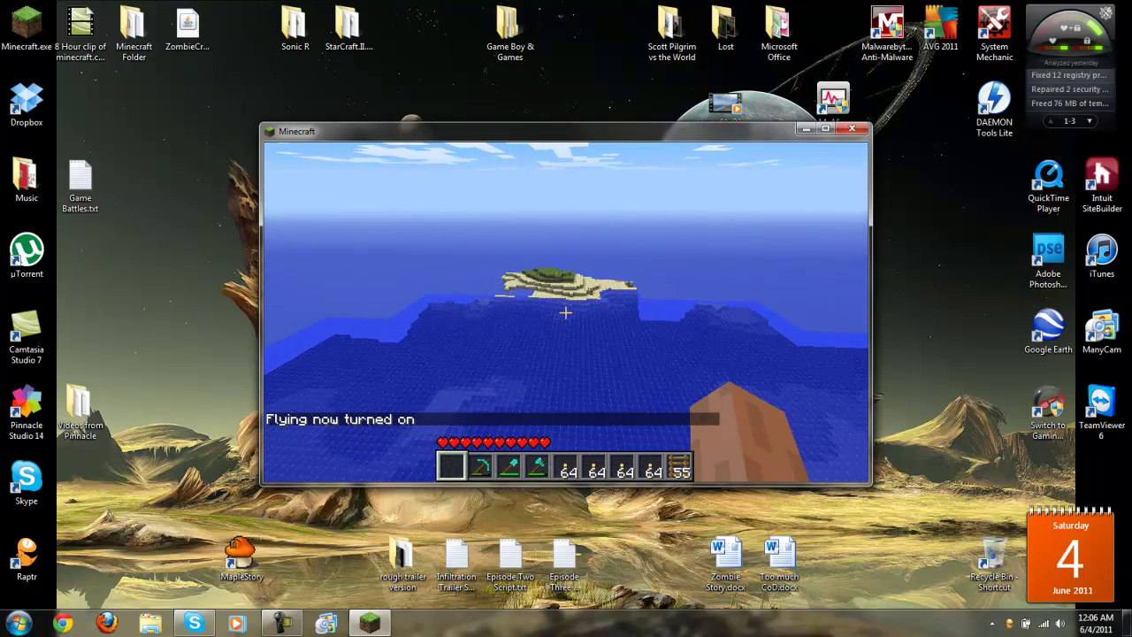
{"action": "key", "text": "w"}
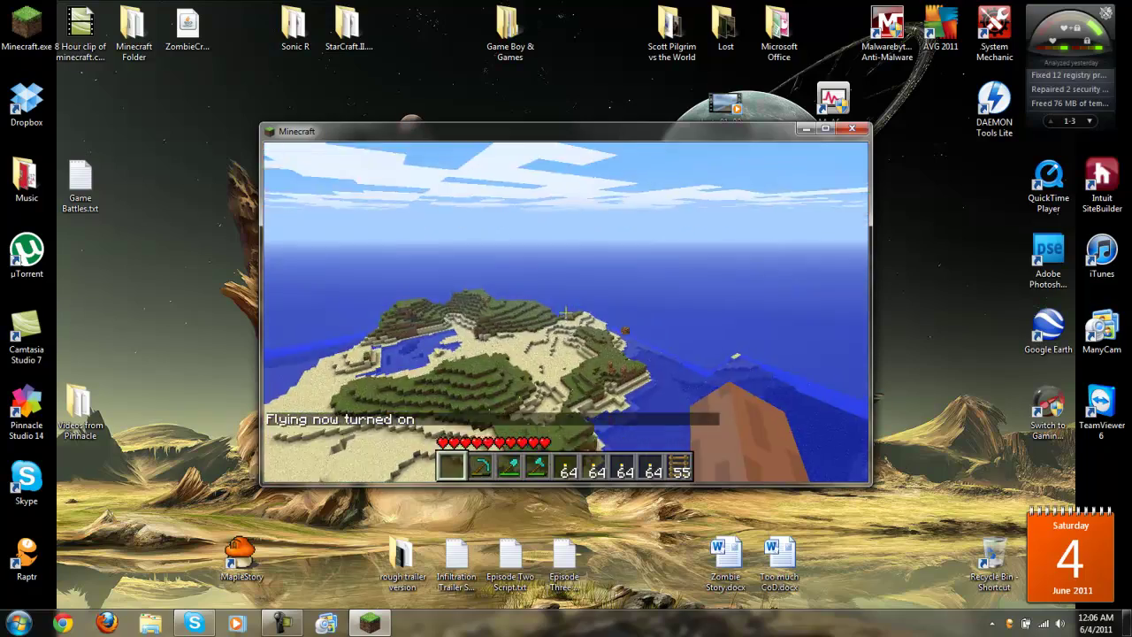
{"action": "key", "text": "w"}
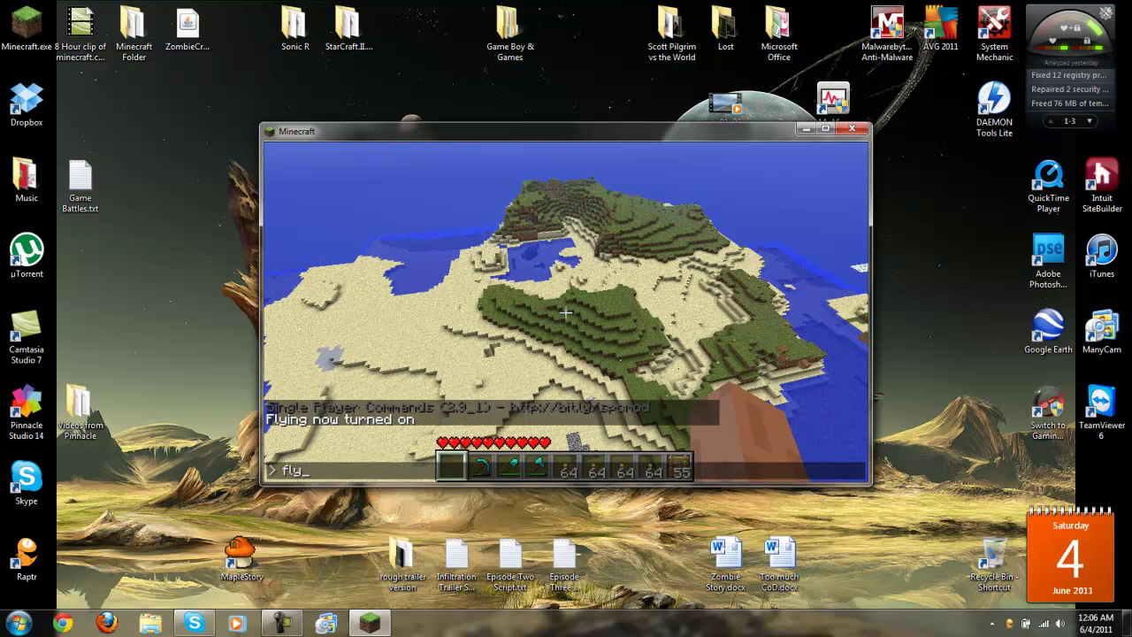
{"action": "key", "text": "Return"}
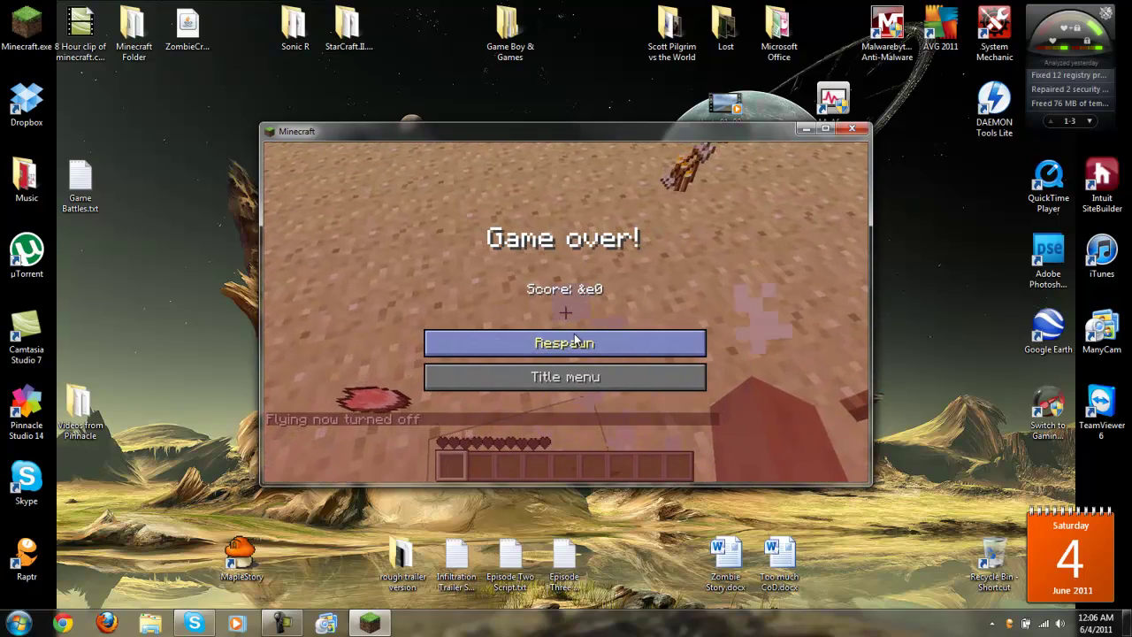
Respawn after the fall and re-enable flying with the fly command.
{"action": "left_click", "coordinate": [575, 342]}
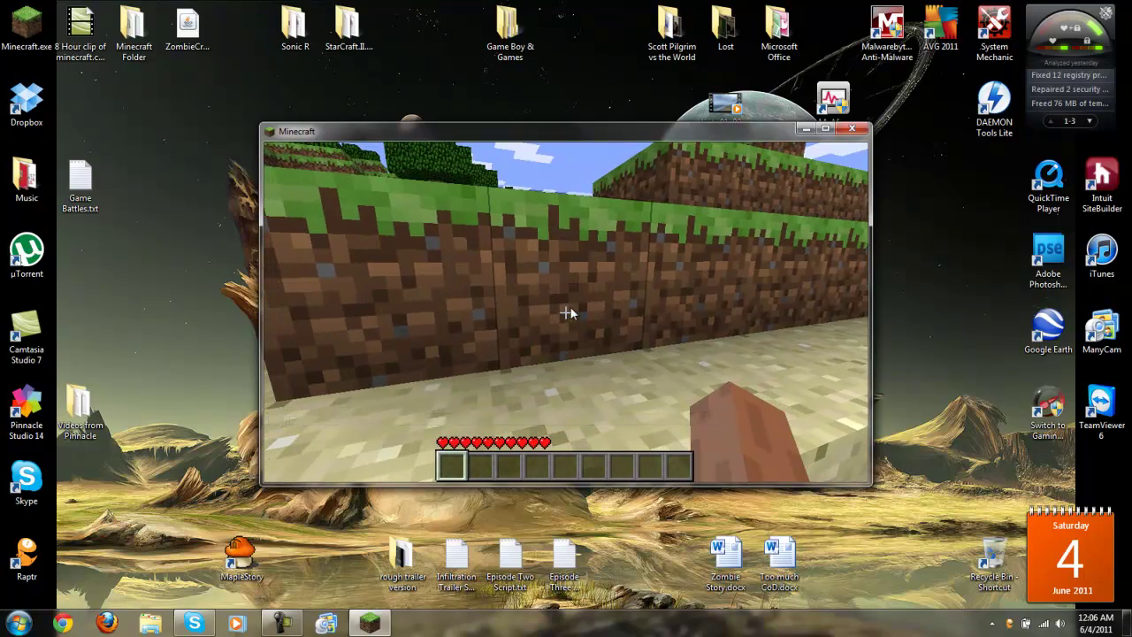
{"action": "key", "text": "t"}
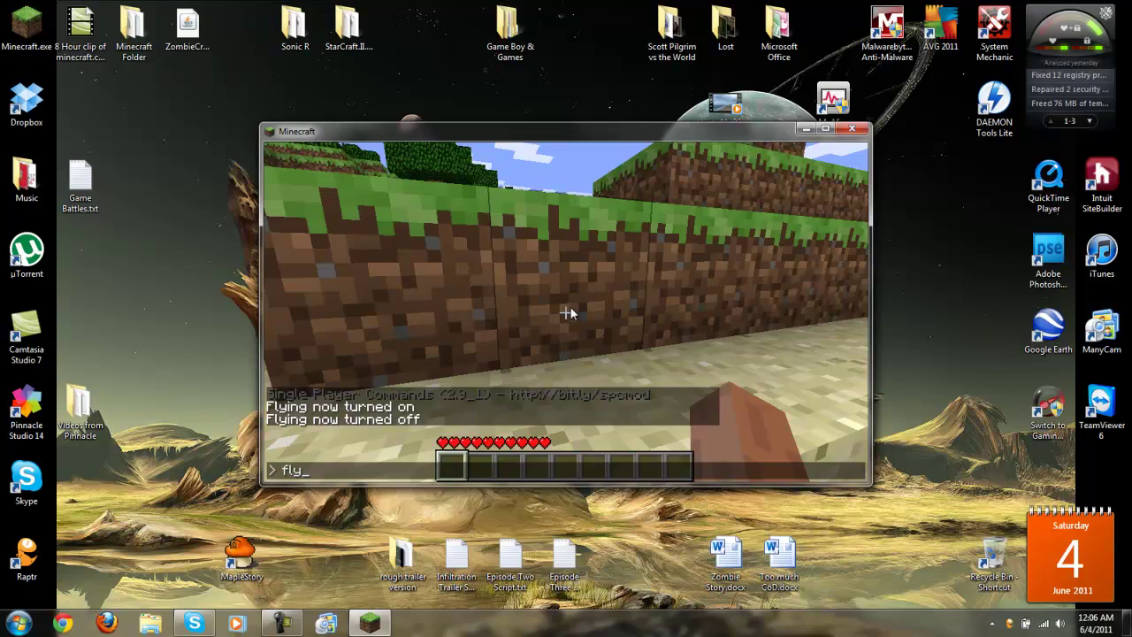
{"action": "key", "text": "Return"}
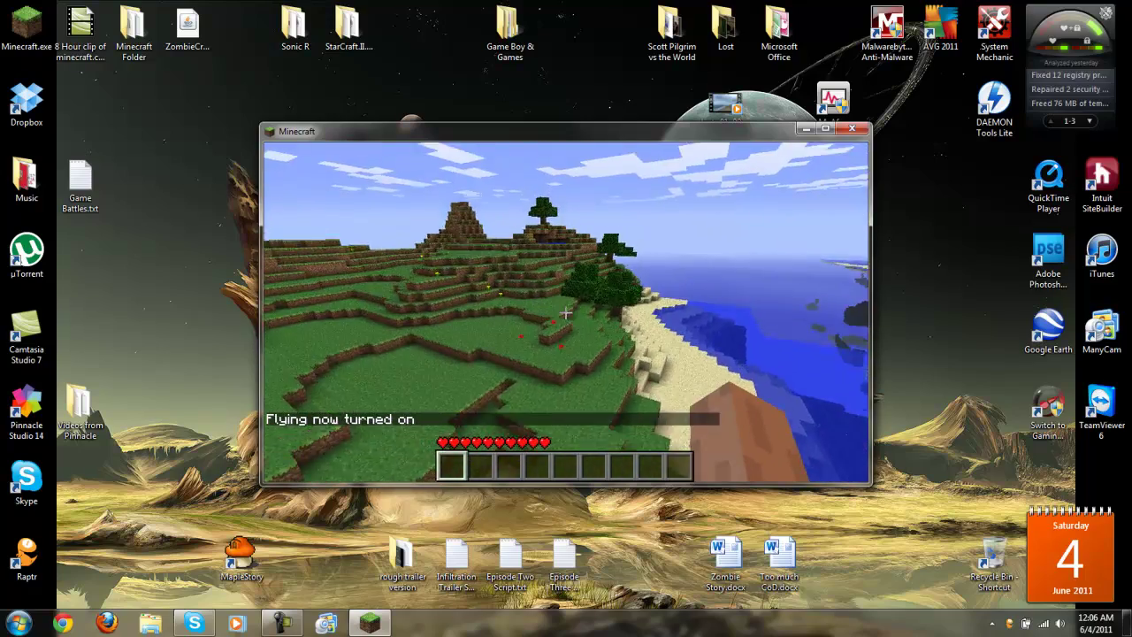